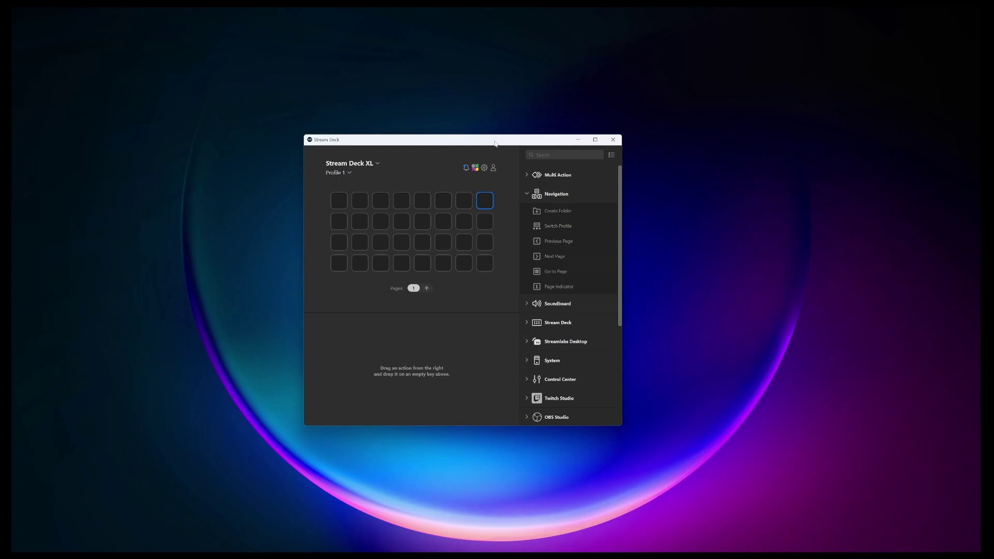
Go to the IconCity Store and open the DAY Z 80-icon pack's product page.
mouse_move(492, 552)
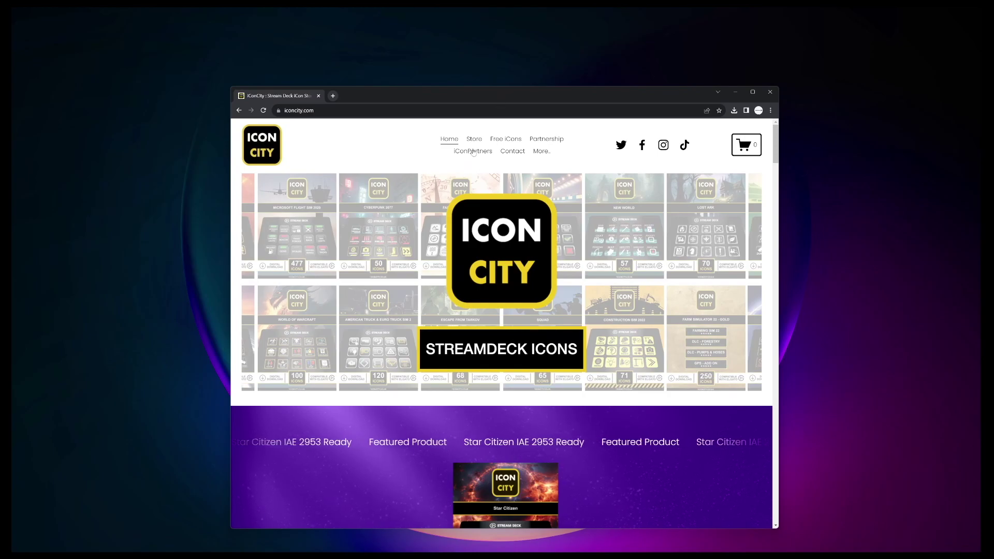
scroll(455, 337, down, 1)
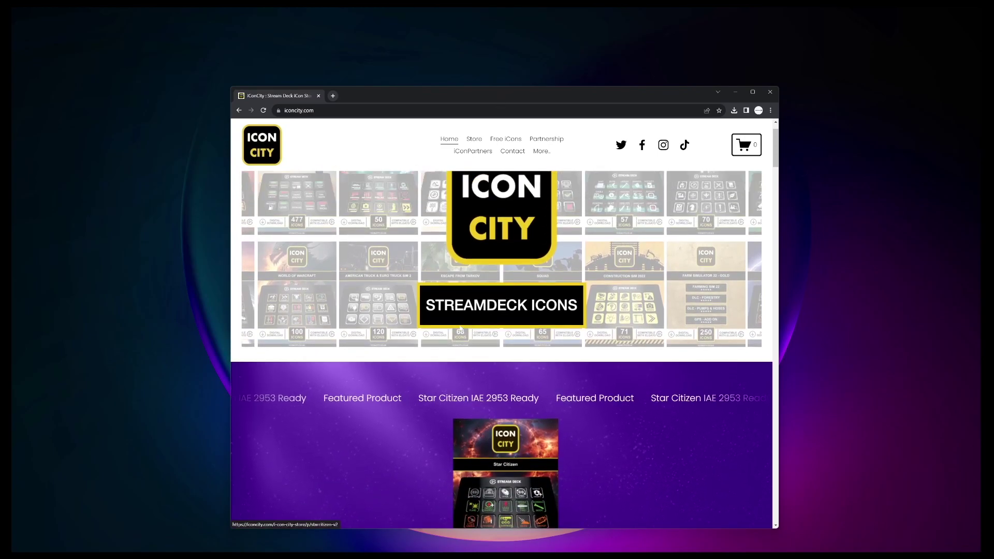
scroll(460, 328, up, 1)
click(474, 139)
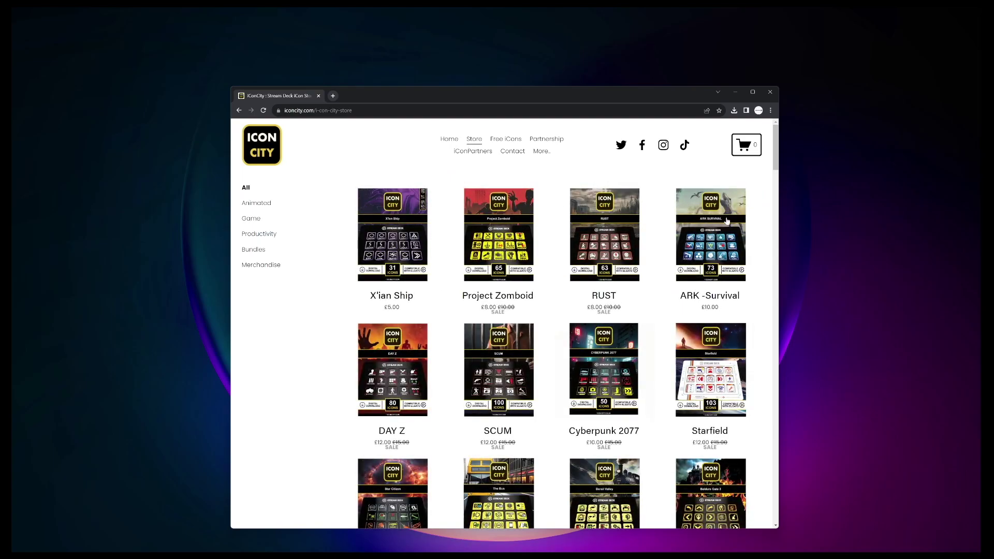
click(392, 371)
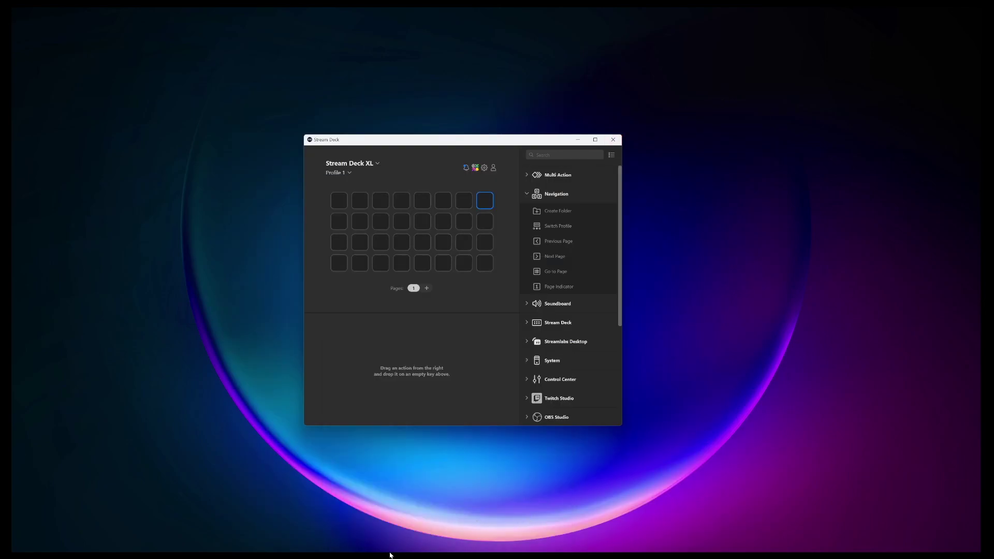
Launch File Explorer from Start and go to Downloads, where the 'Day Z -iConCity' ZIP sits.
mouse_move(388, 554)
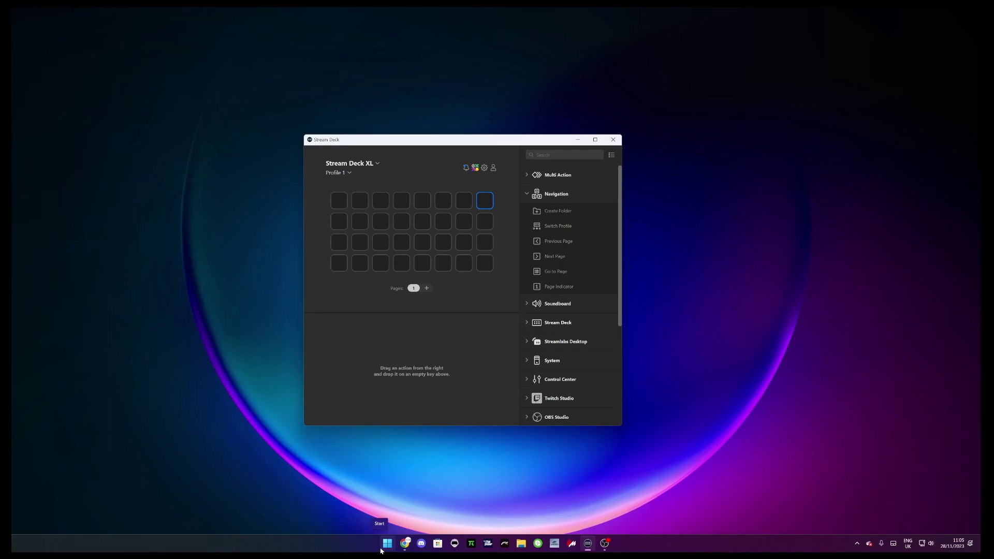
click(387, 547)
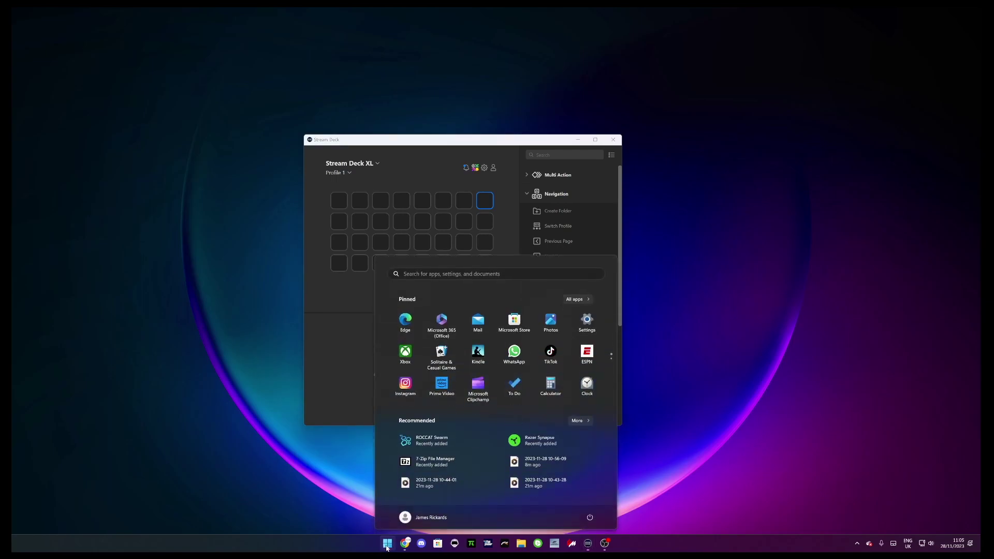
click(521, 543)
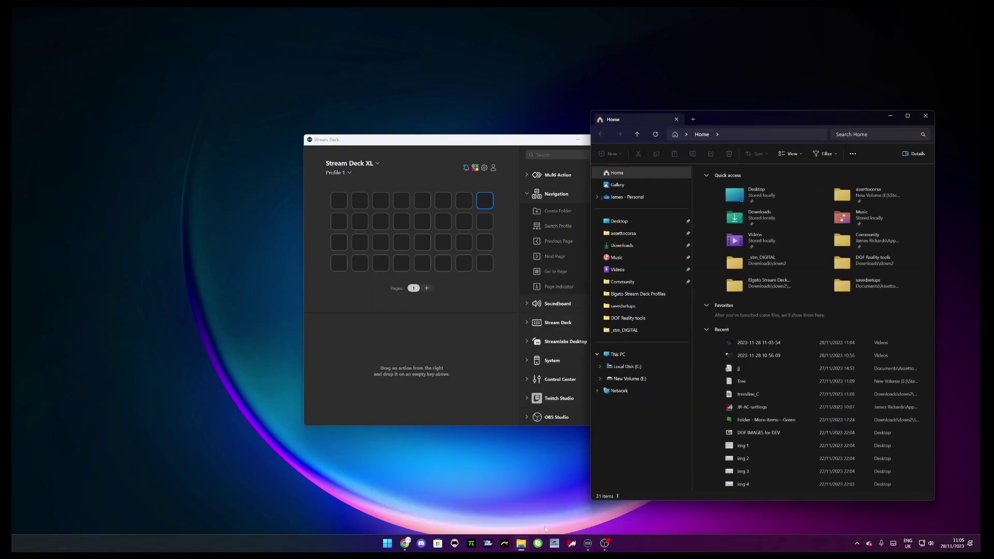
click(624, 246)
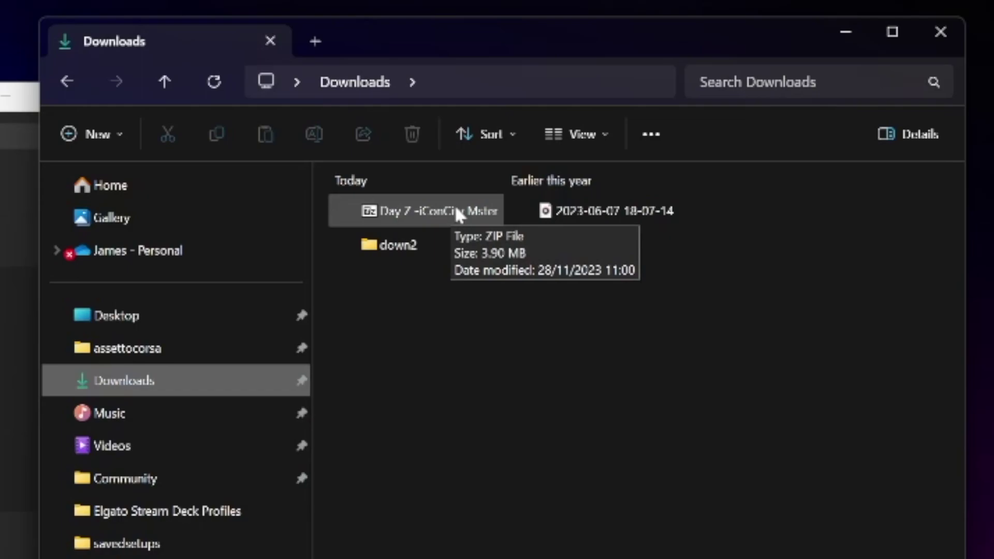
Extract the 'Day Z -iConCity' ZIP into Downloads with 7-Zip, then close 7-Zip.
double_click(412, 213)
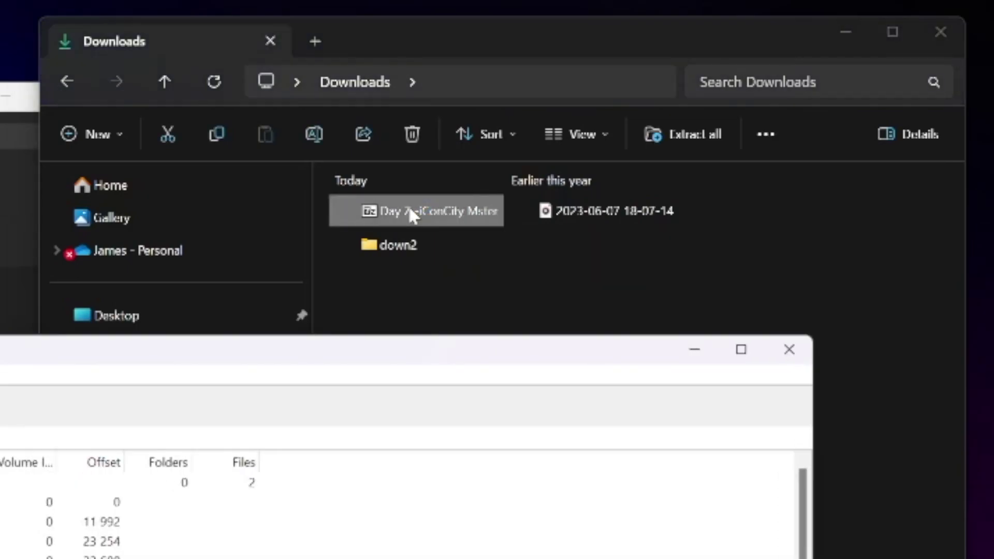
drag(50, 314, 95, 119)
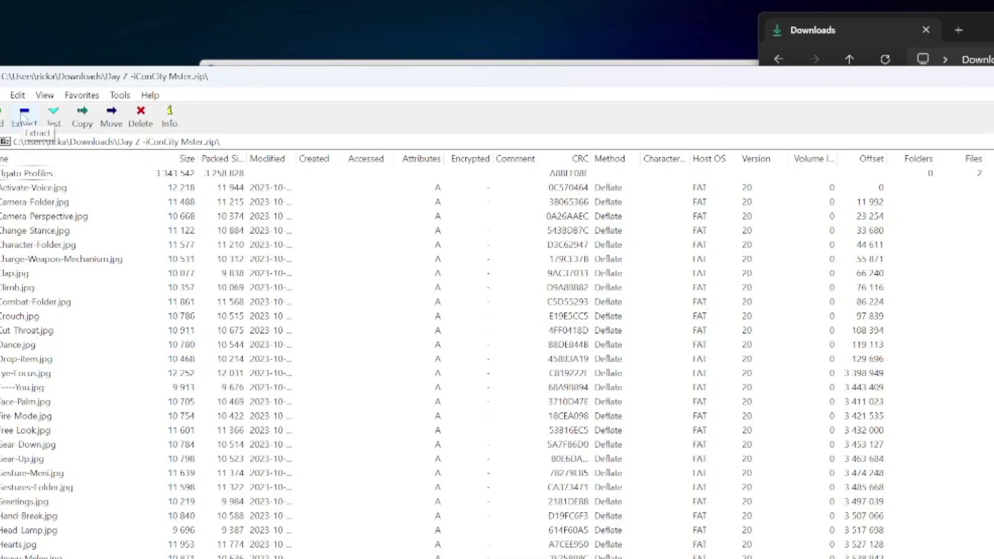
click(24, 115)
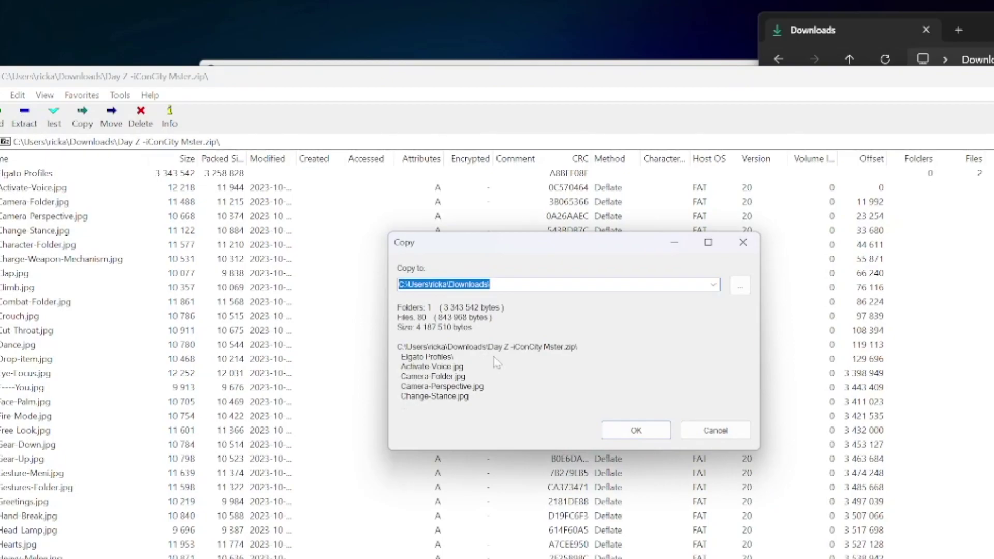
click(634, 433)
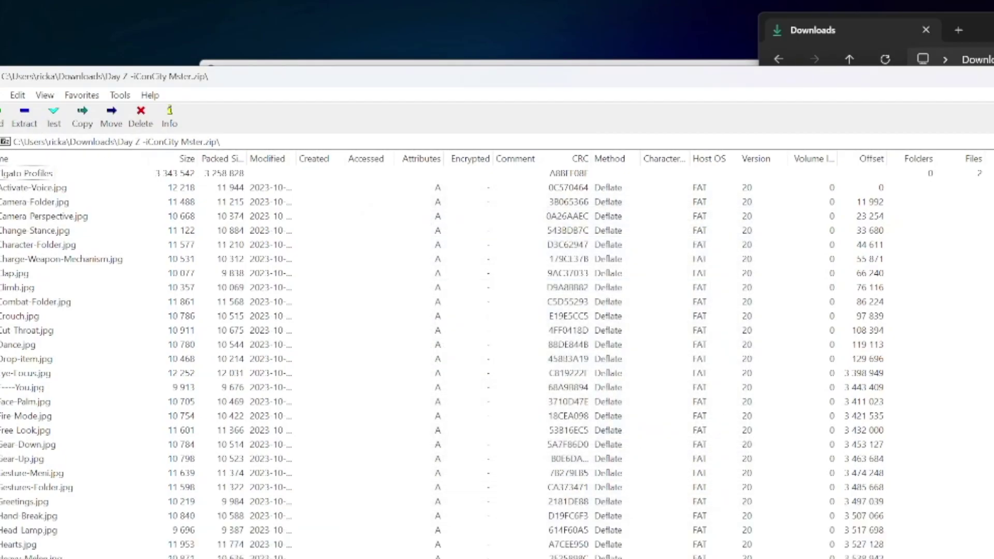
key(alt+F4)
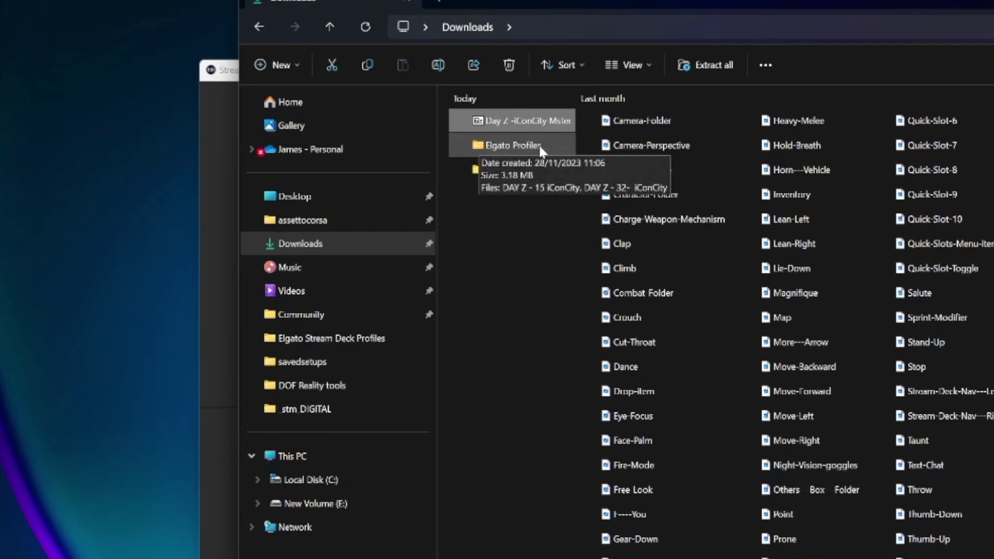
Select the Camera-Folder, Character-Folder, Clap, Crouch and Dance images.
click(641, 124)
click(638, 195)
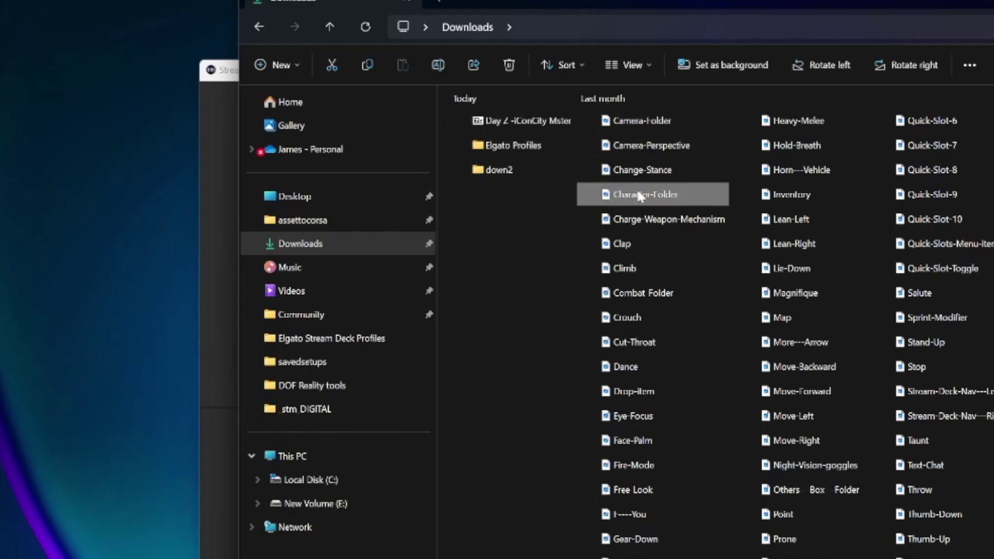
click(639, 242)
click(646, 318)
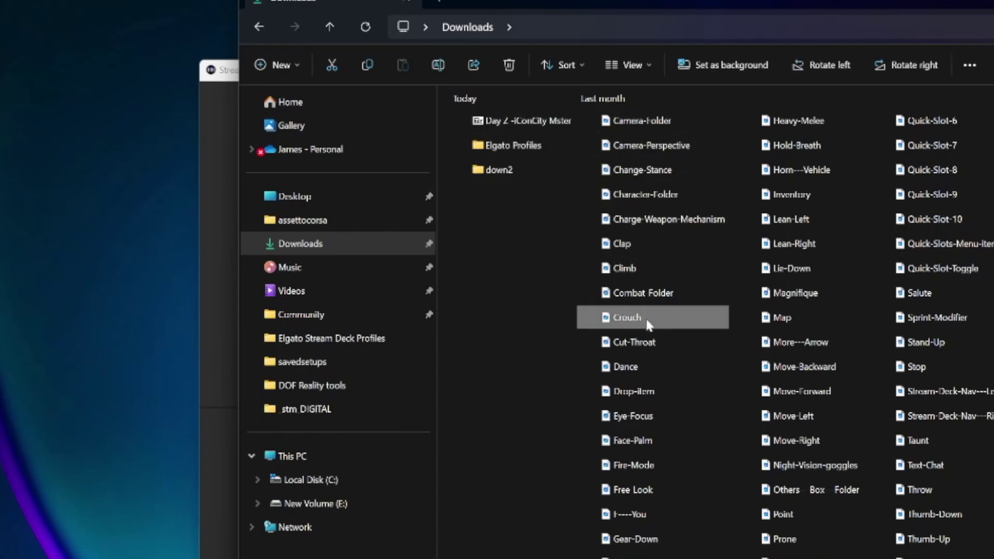
click(636, 367)
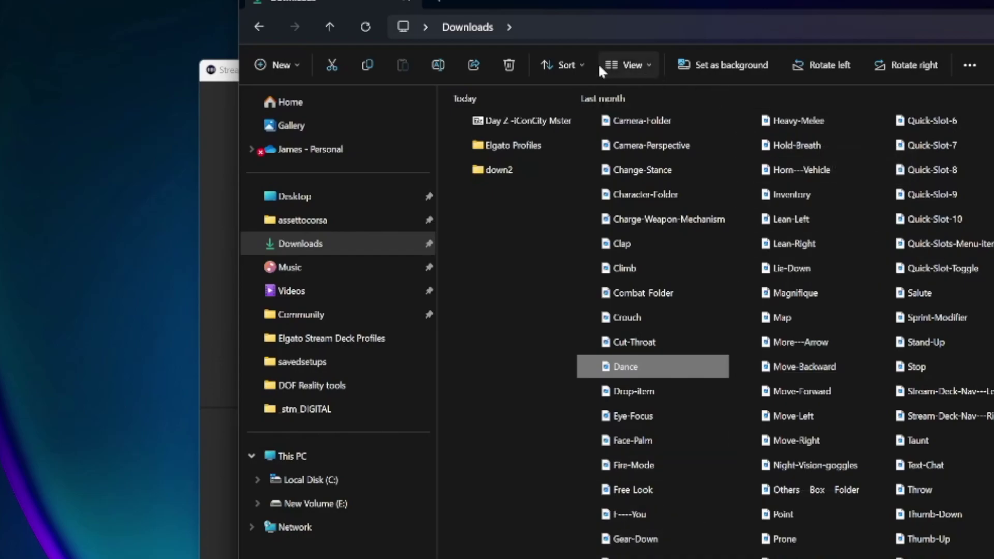
Switch the Downloads folder view to Small icons, then to Medium icons.
click(644, 62)
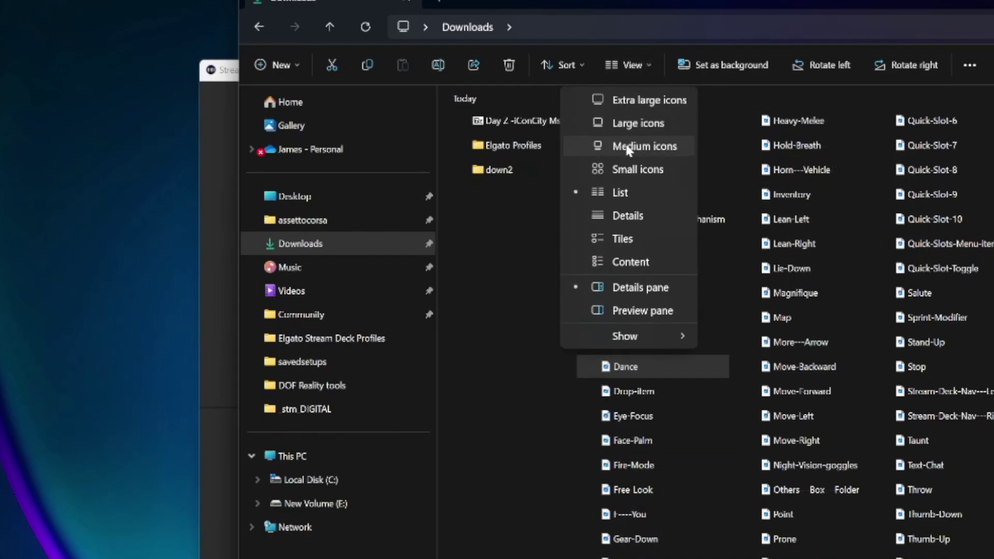
click(625, 161)
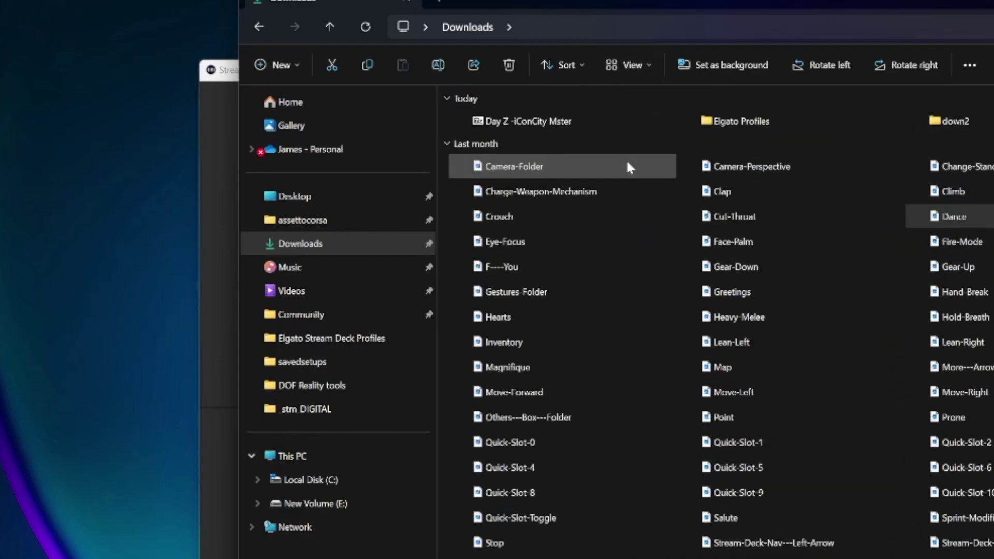
click(657, 65)
click(650, 145)
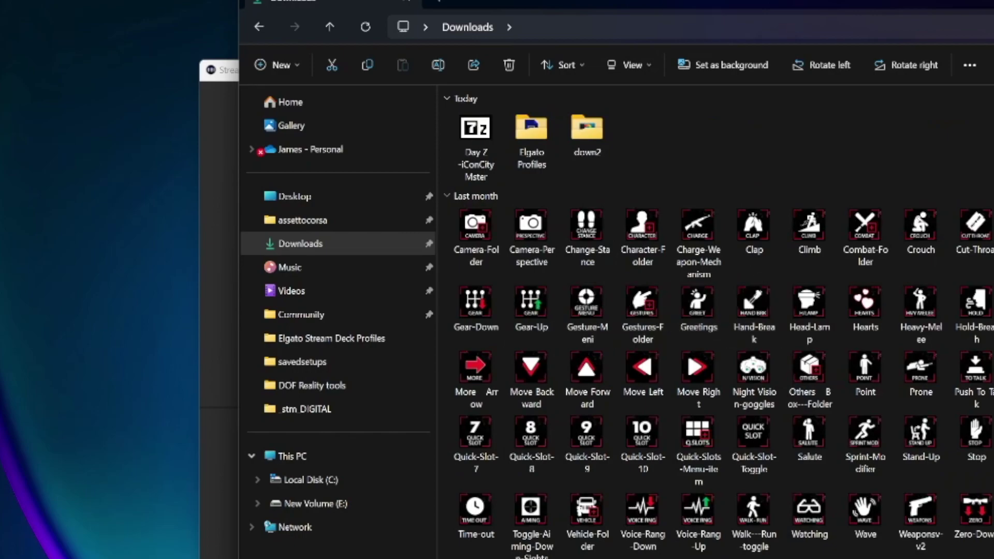
Place Explorer and Stream Deck side by side and open the Elgato Profiles folder.
drag(658, 1, 849, 27)
click(367, 67)
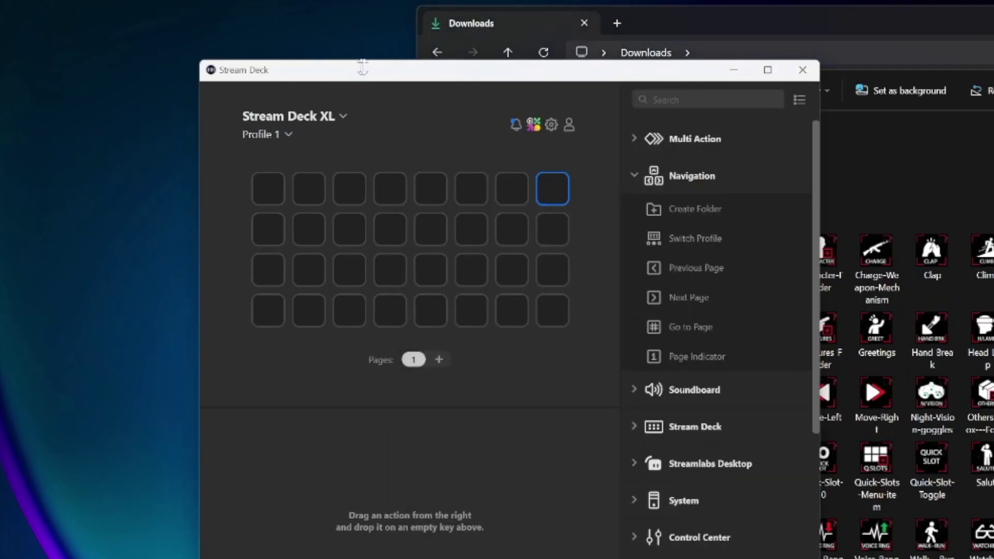
drag(451, 77, 38, 112)
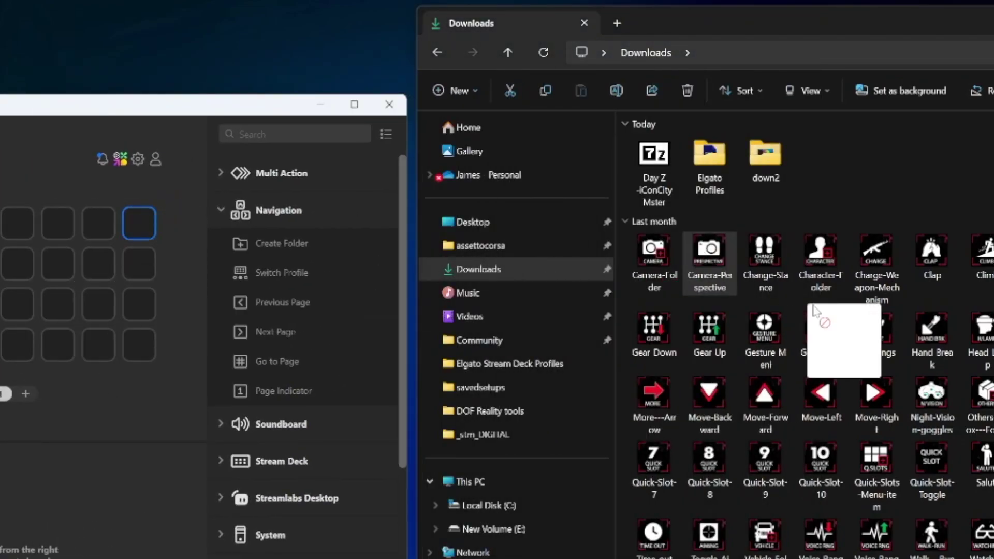
double_click(717, 160)
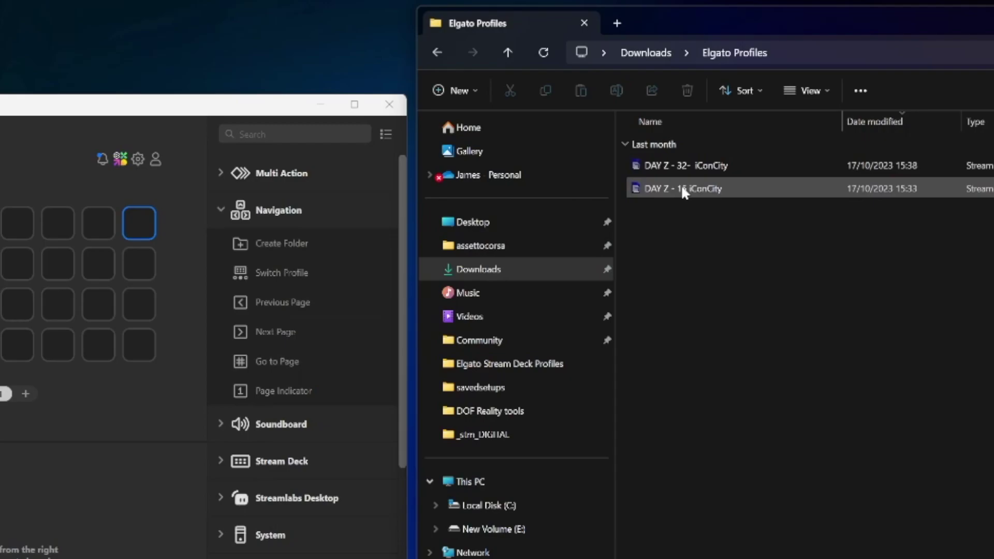
Reposition the Stream Deck window and select the DAY Z - 32- iConCity profile file.
drag(247, 103, 261, 111)
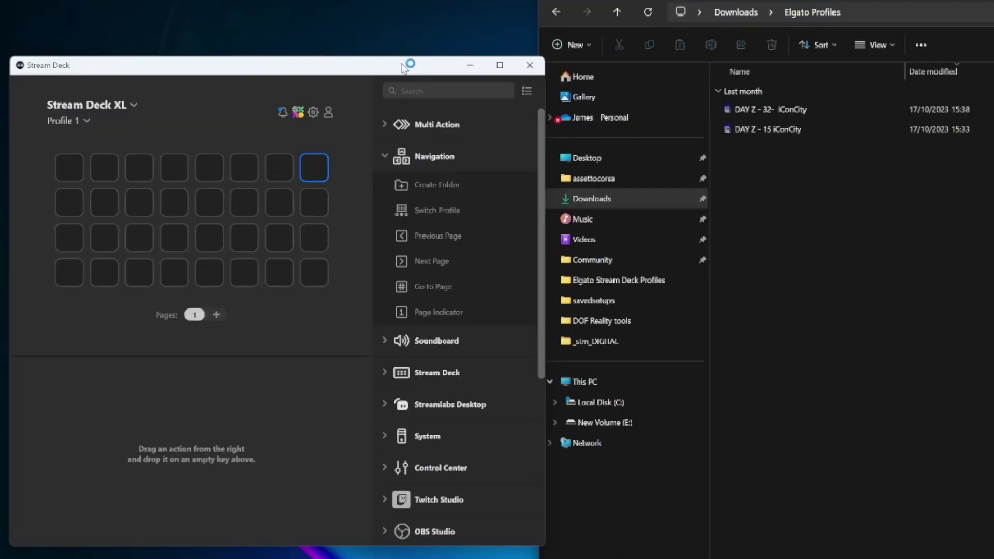
drag(402, 62, 401, 55)
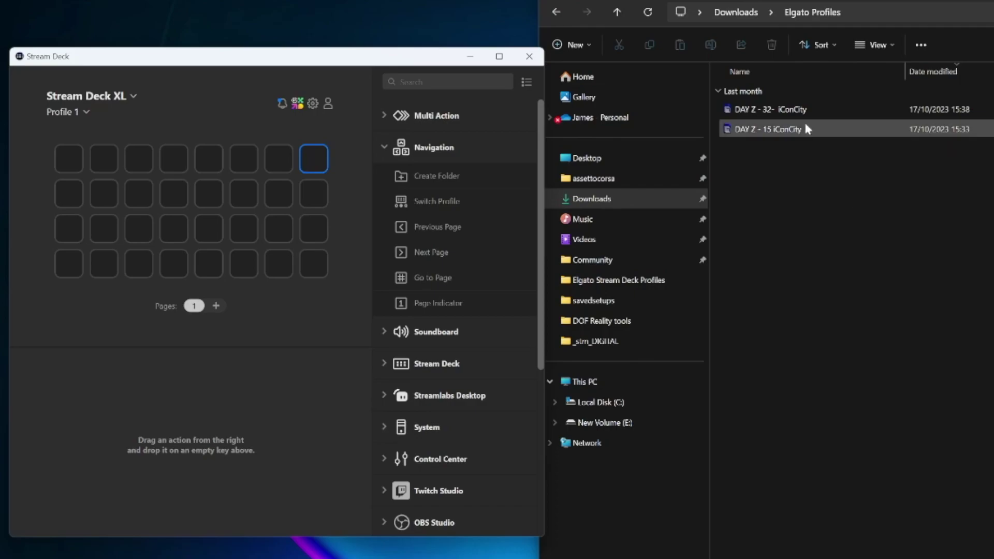
click(757, 113)
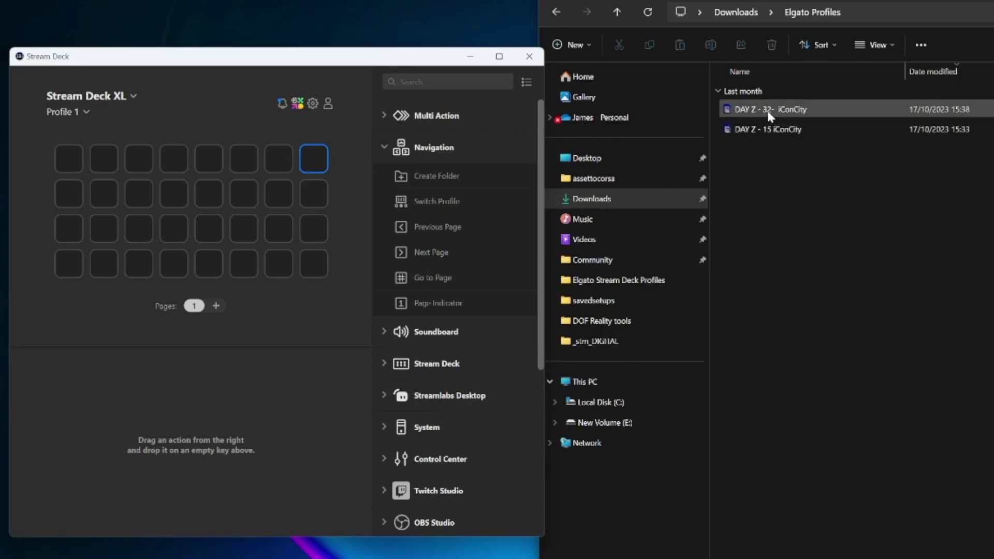
double_click(770, 116)
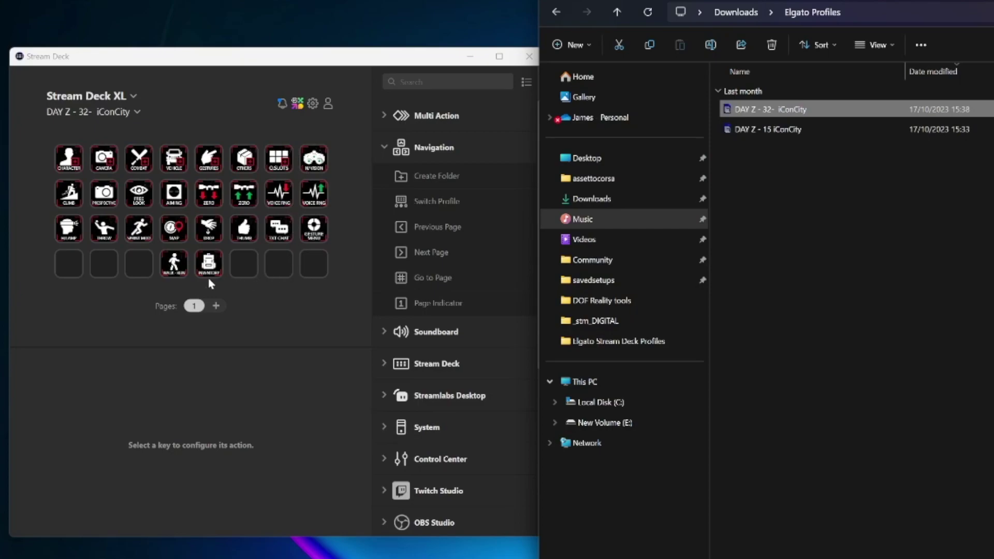
double_click(209, 165)
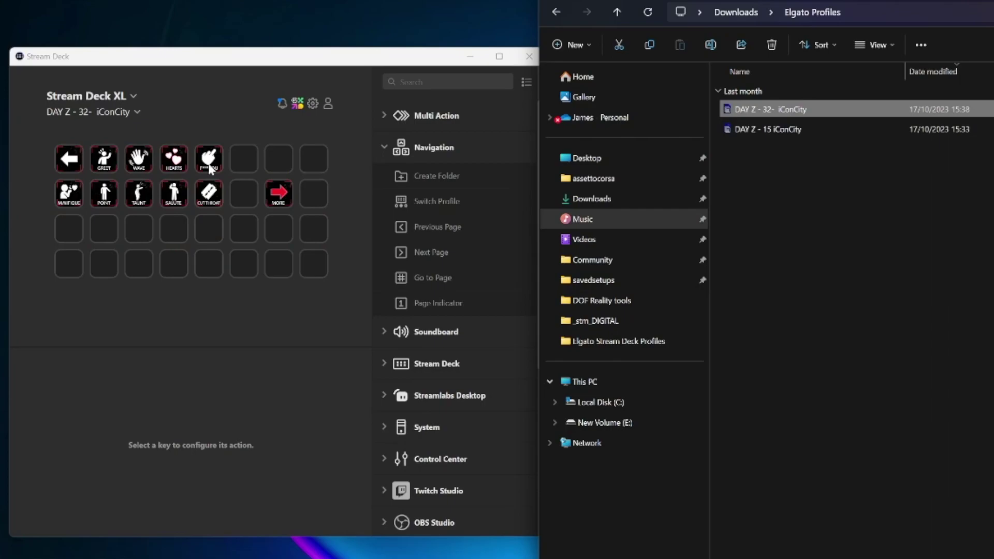
double_click(71, 163)
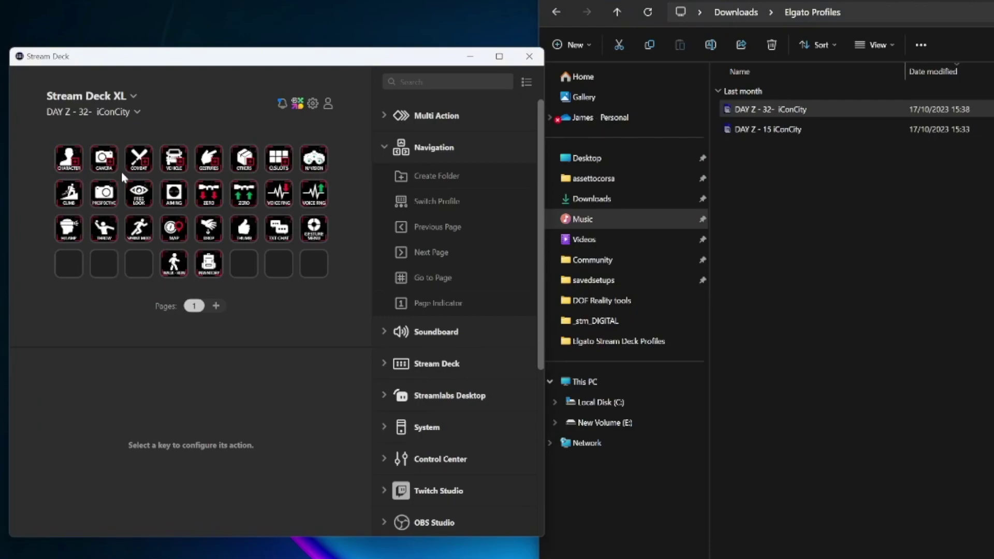
double_click(75, 162)
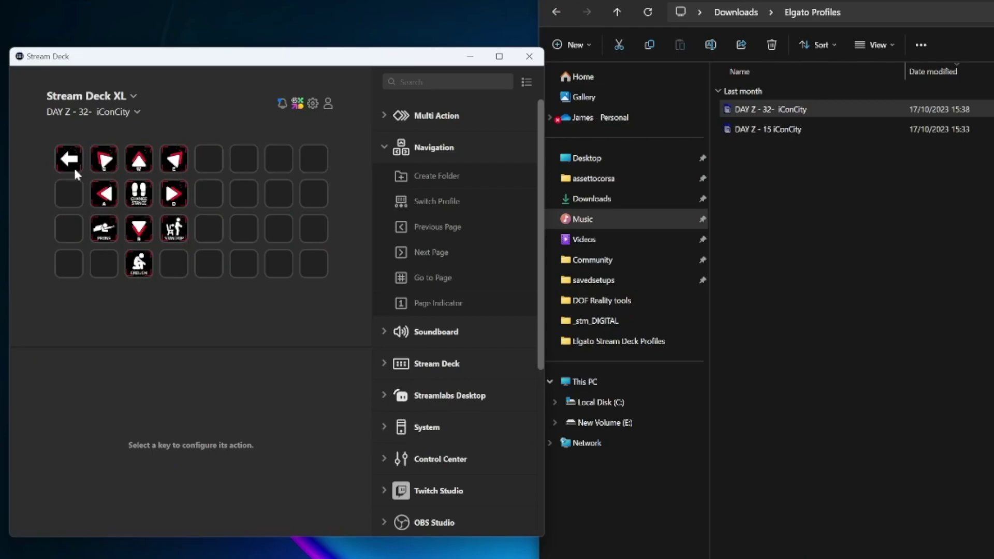
double_click(73, 164)
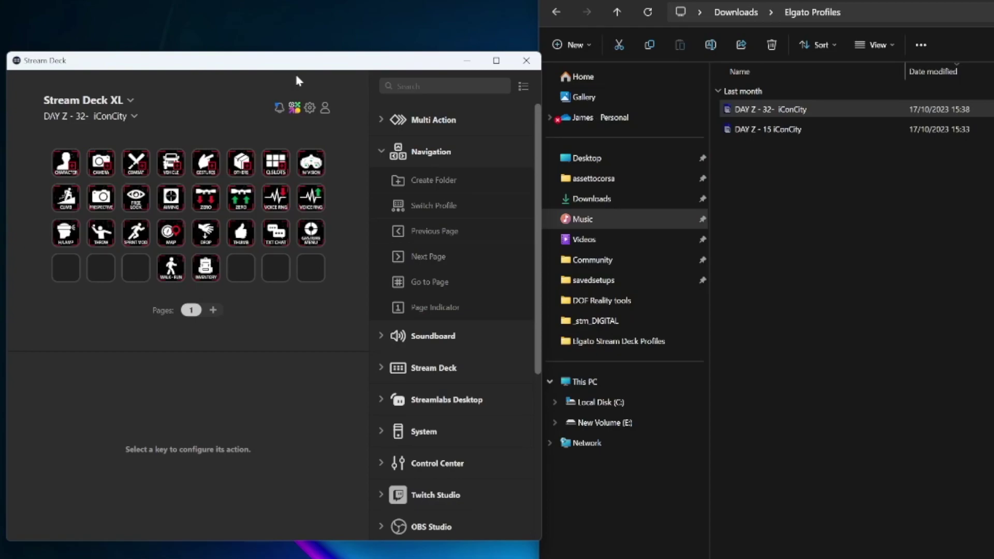
Move CHANGE STANCE out of the CHARACTER folder to the main page and put DROP inside it.
double_click(66, 162)
click(135, 206)
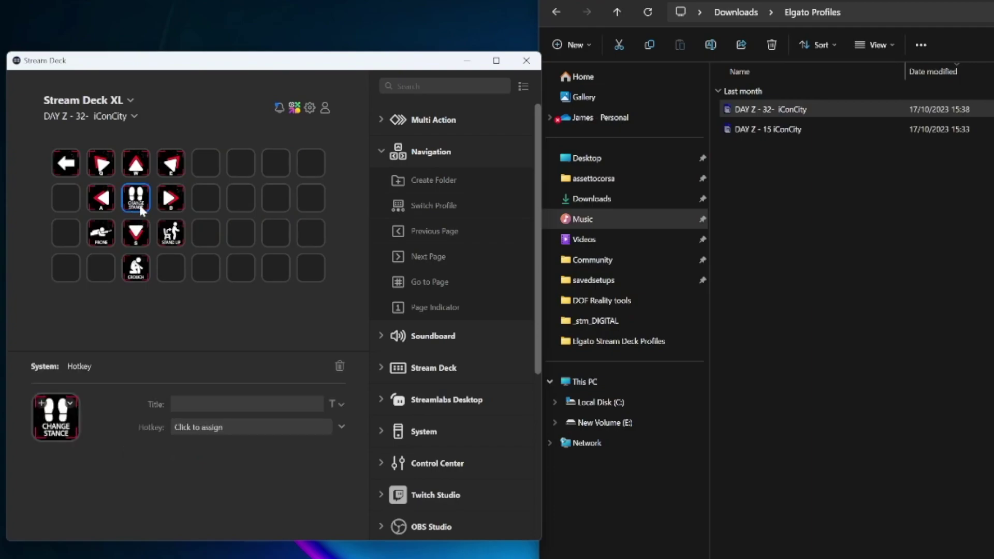
drag(140, 209, 282, 274)
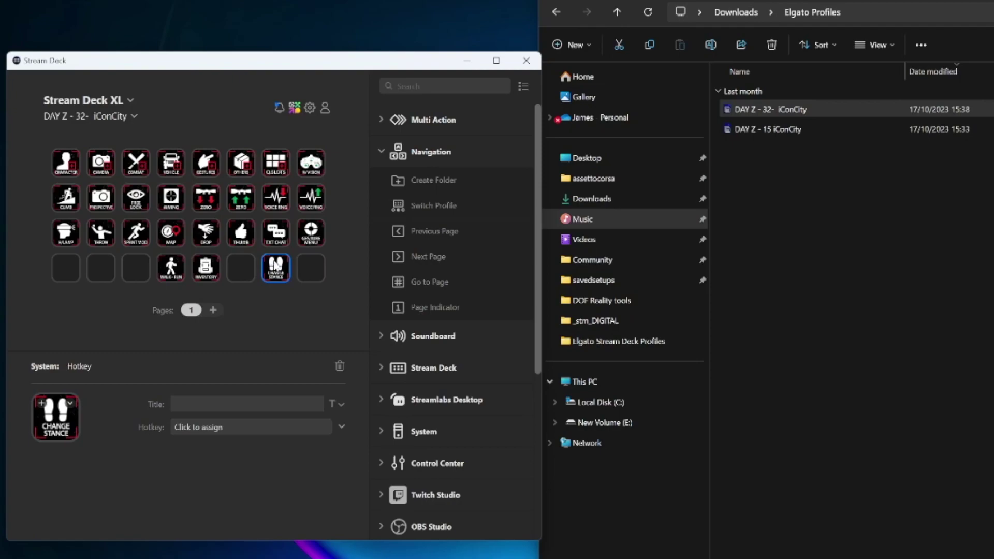
click(207, 236)
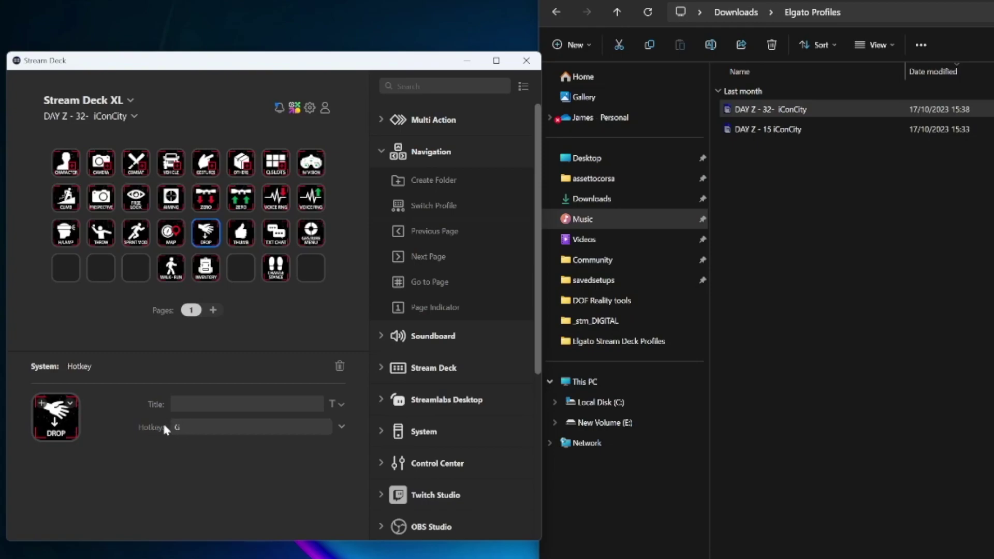
drag(206, 233, 65, 268)
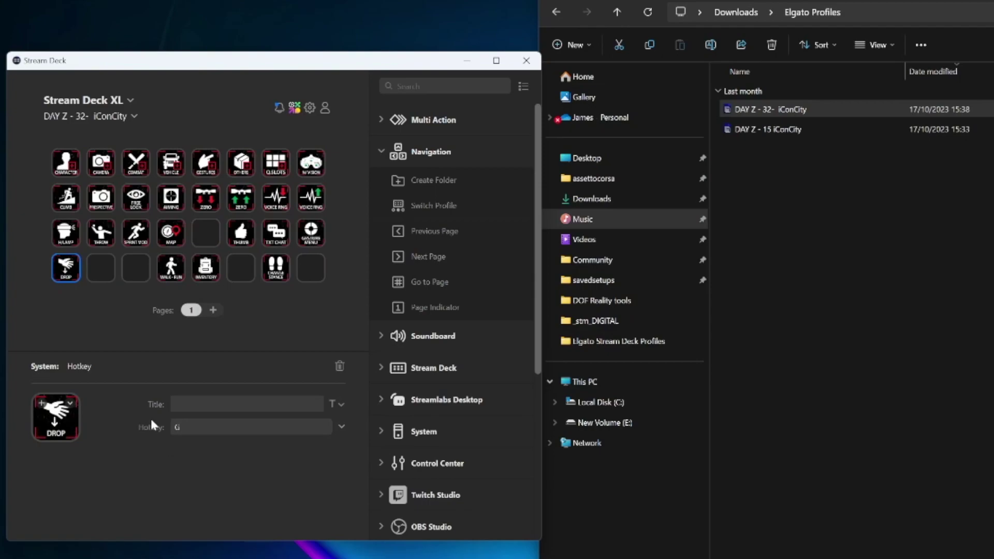
drag(70, 271, 137, 266)
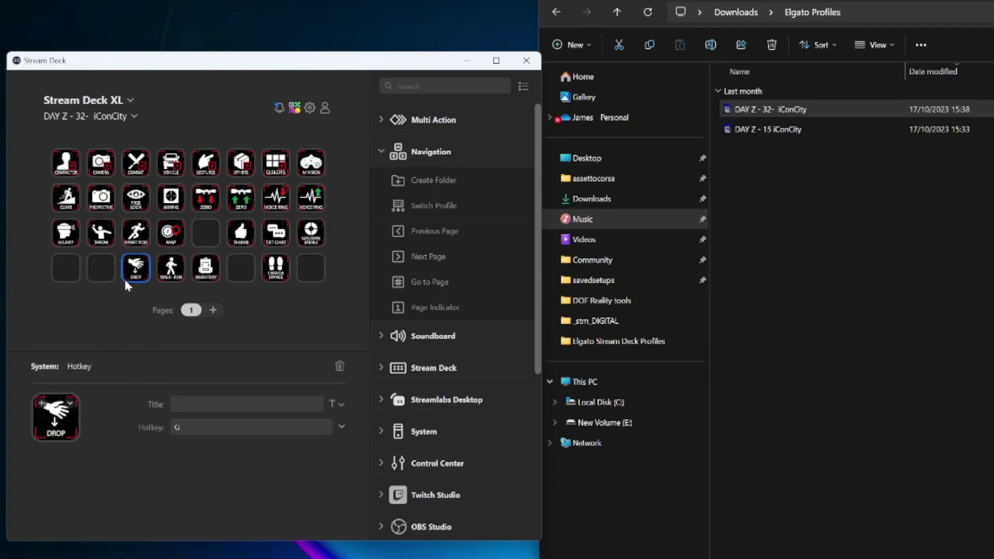
drag(139, 271, 135, 198)
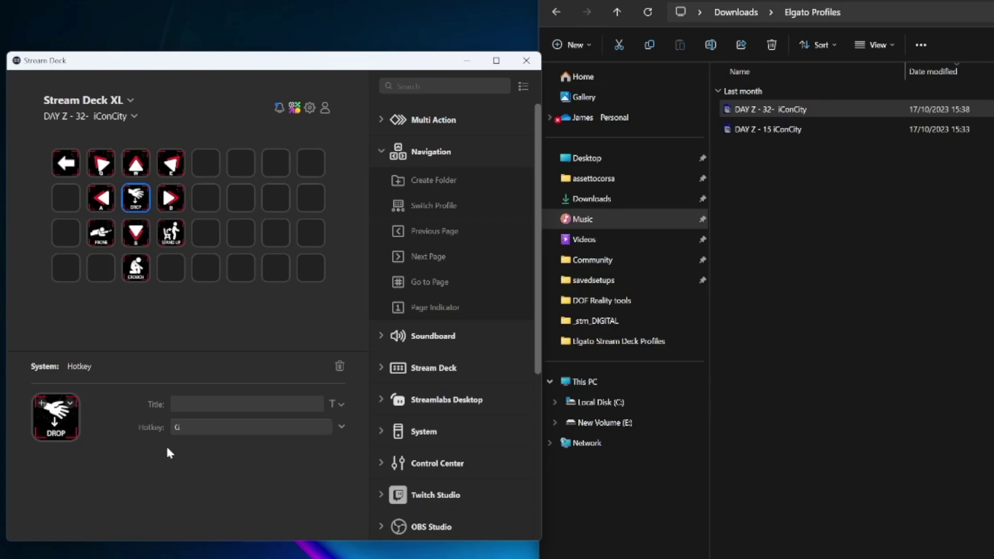
Return to the main page and move INVENTORY into DROP's former row-3 slot.
click(69, 166)
double_click(67, 166)
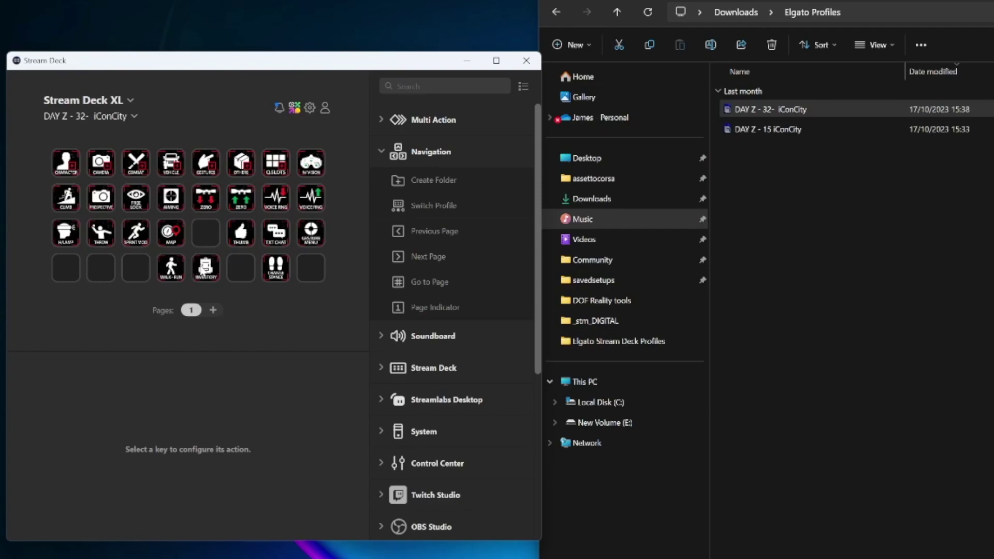
click(212, 273)
drag(214, 275, 206, 233)
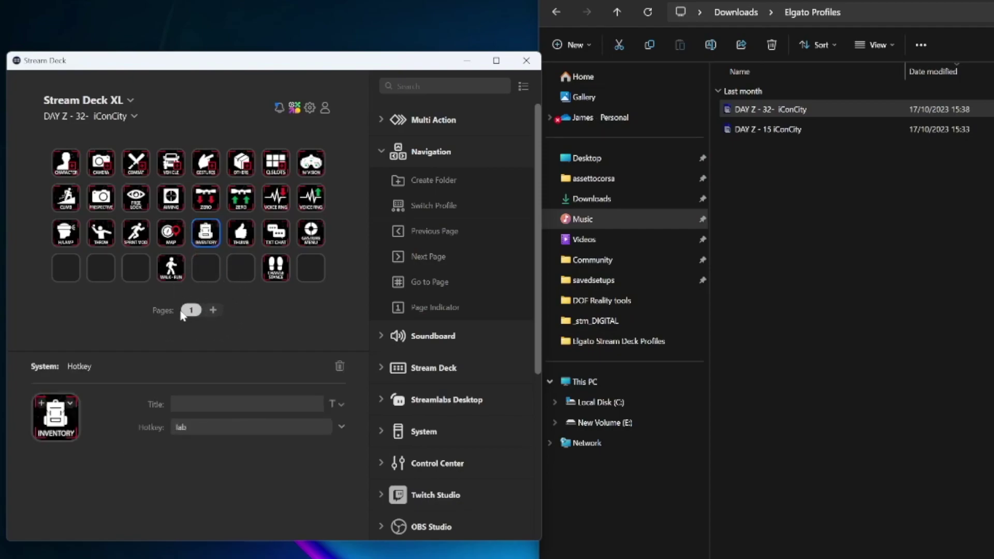
Add page 2 to the DAY Z profile and show Downloads in File Explorer alongside.
click(213, 311)
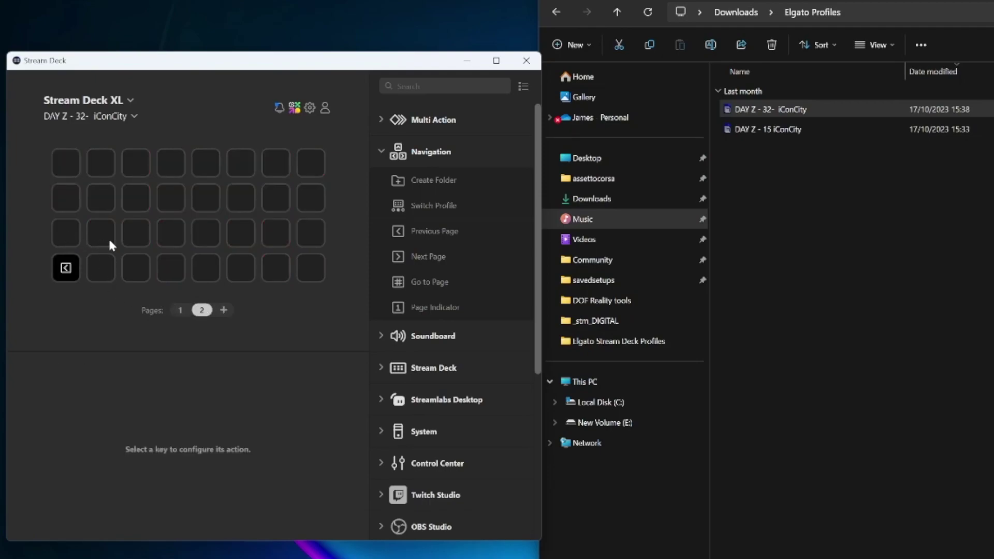
click(574, 199)
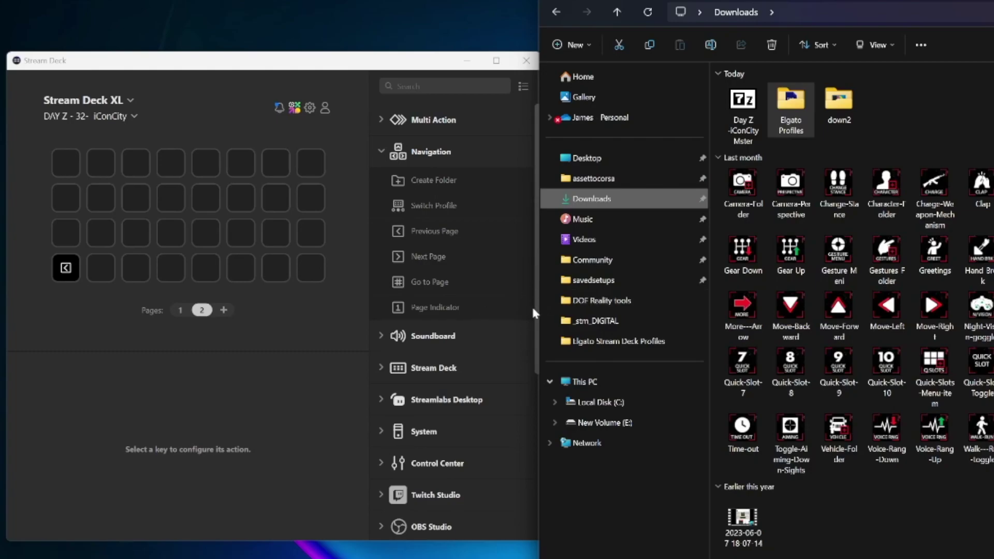
drag(451, 68, 405, 67)
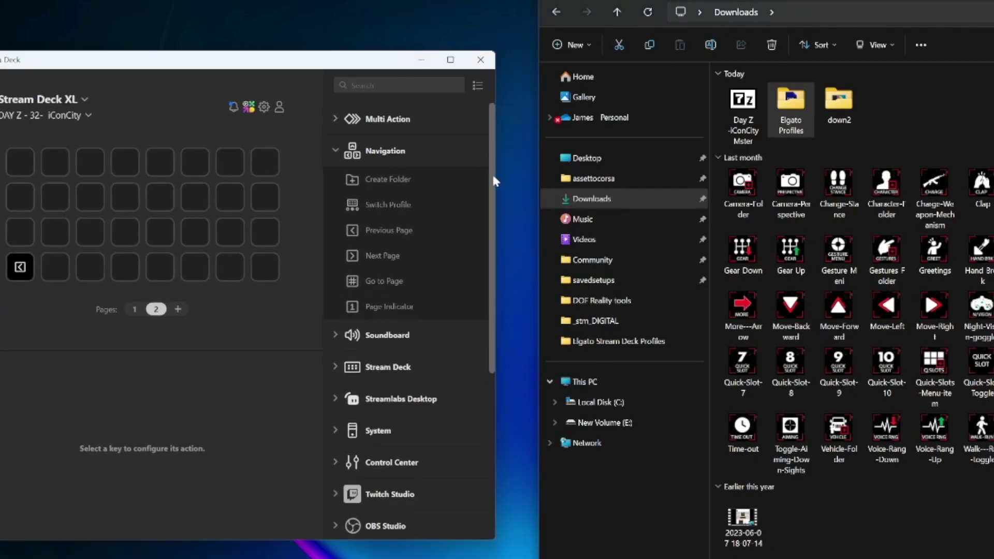
drag(495, 182, 496, 356)
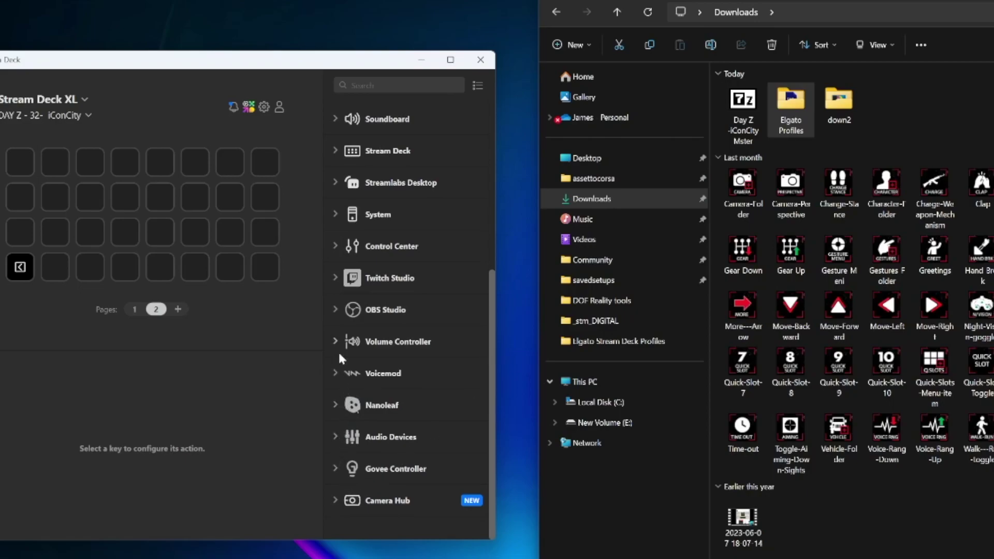
click(336, 247)
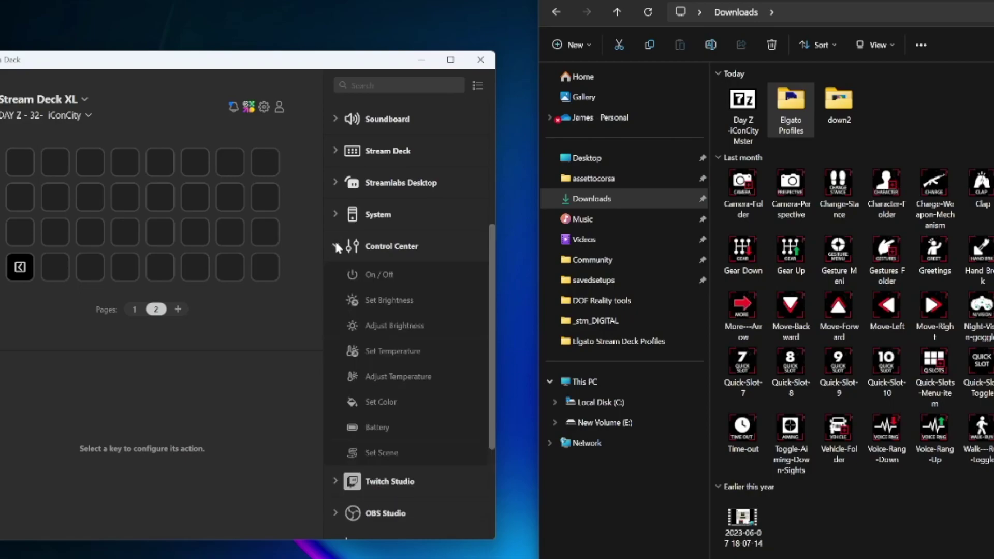
Place a System Hotkey action on page 2 and give it the Hand Brake image.
click(331, 245)
click(333, 213)
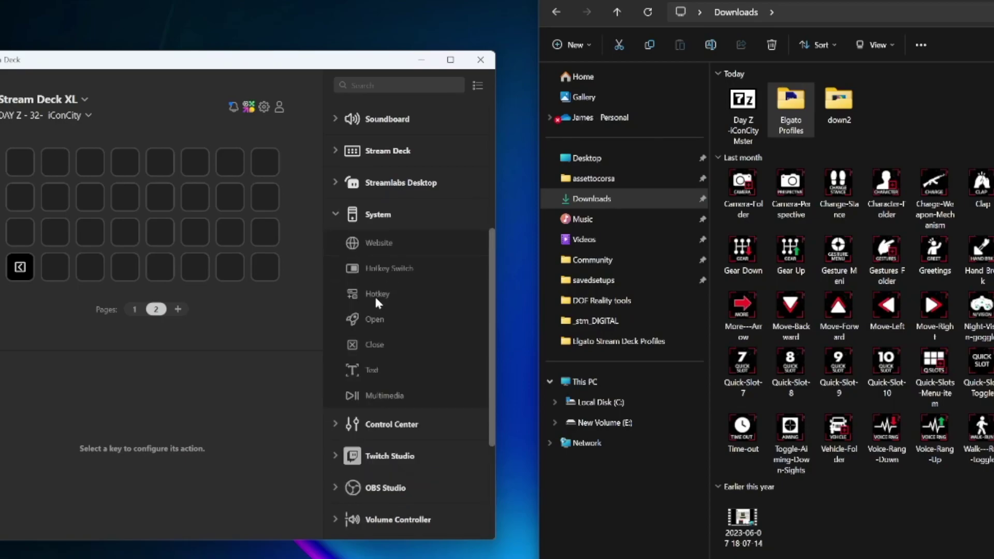
drag(384, 294, 160, 197)
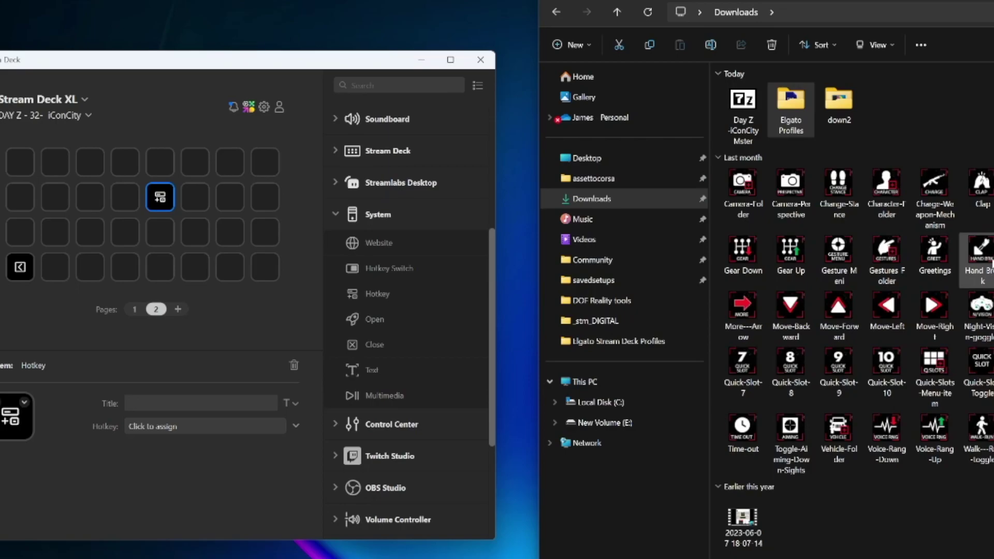
drag(989, 259, 8, 430)
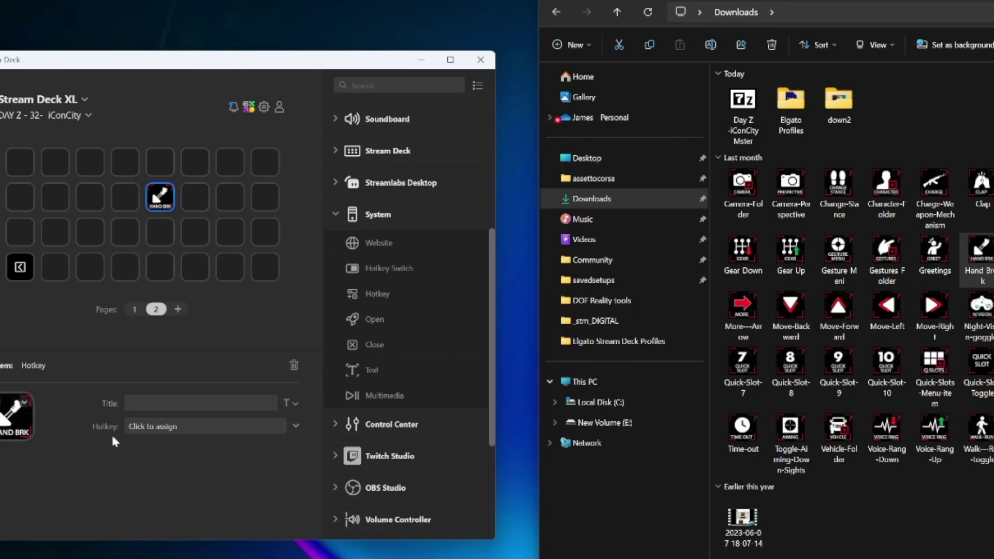
Bind the Hand Brake key to H, clear its title, and move it to the bottom row.
click(175, 430)
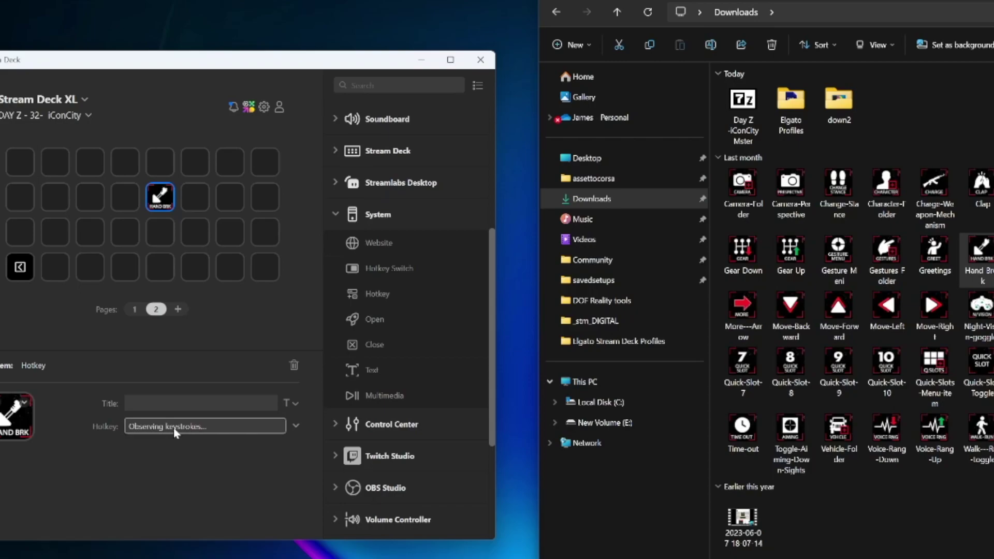
key(h)
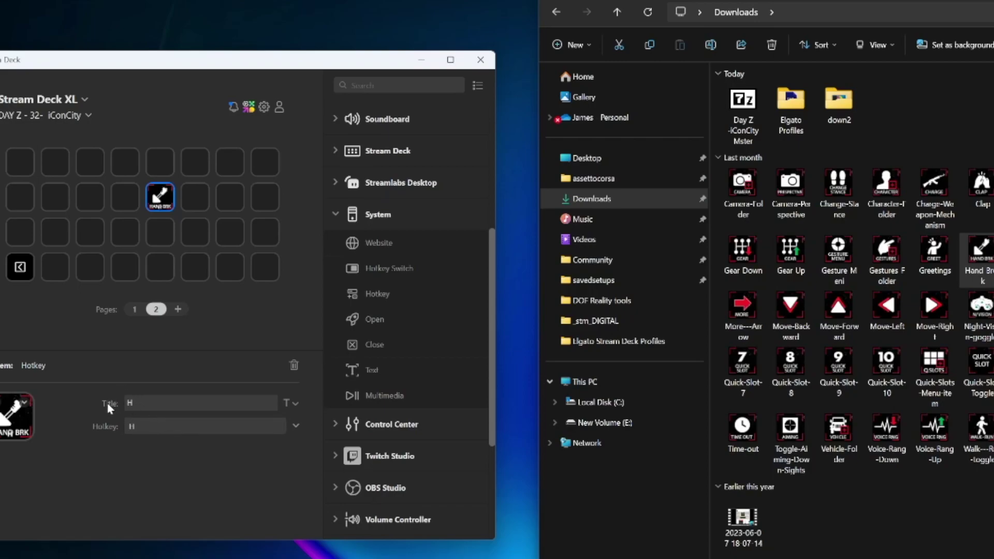
double_click(129, 403)
key(BackSpace)
drag(169, 200, 130, 272)
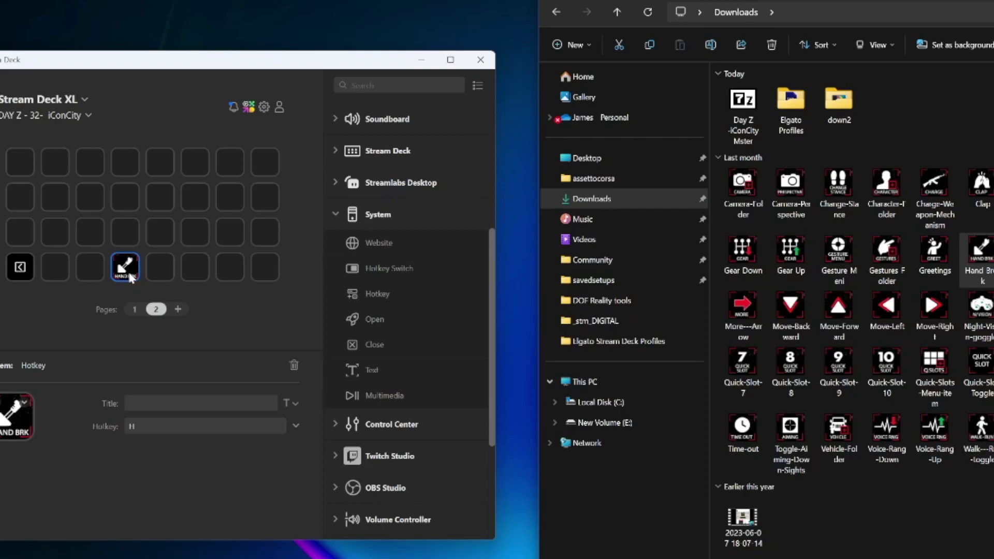
Move HAND BRK to the first page, then inspect the Zero, Voice Ring, Hand Brk and Change Stance hotkeys.
drag(129, 275, 174, 278)
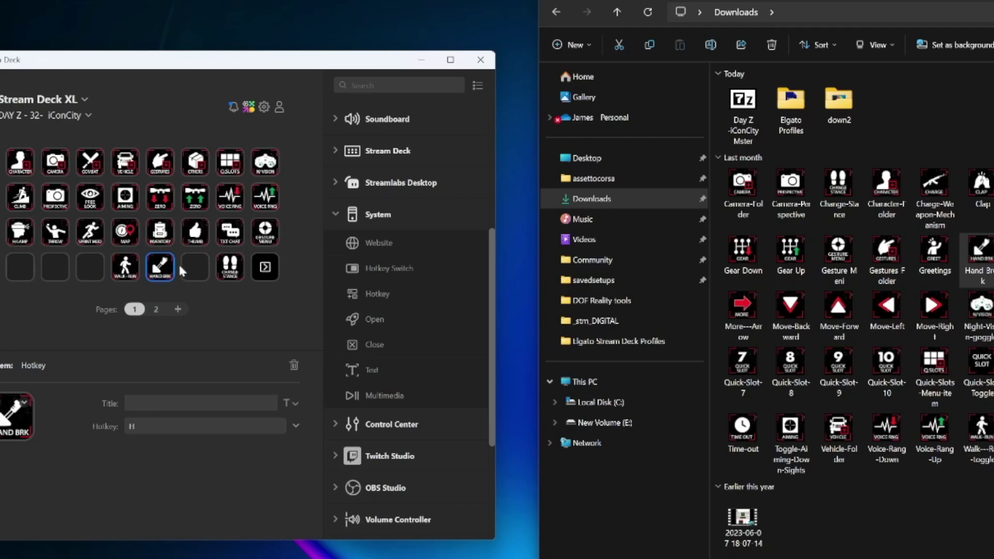
click(162, 199)
click(201, 200)
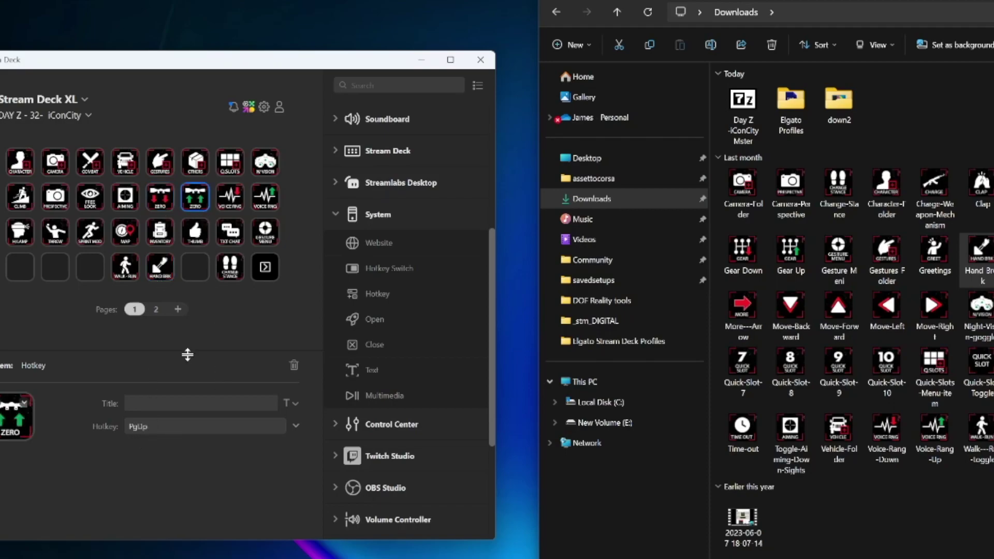
click(232, 196)
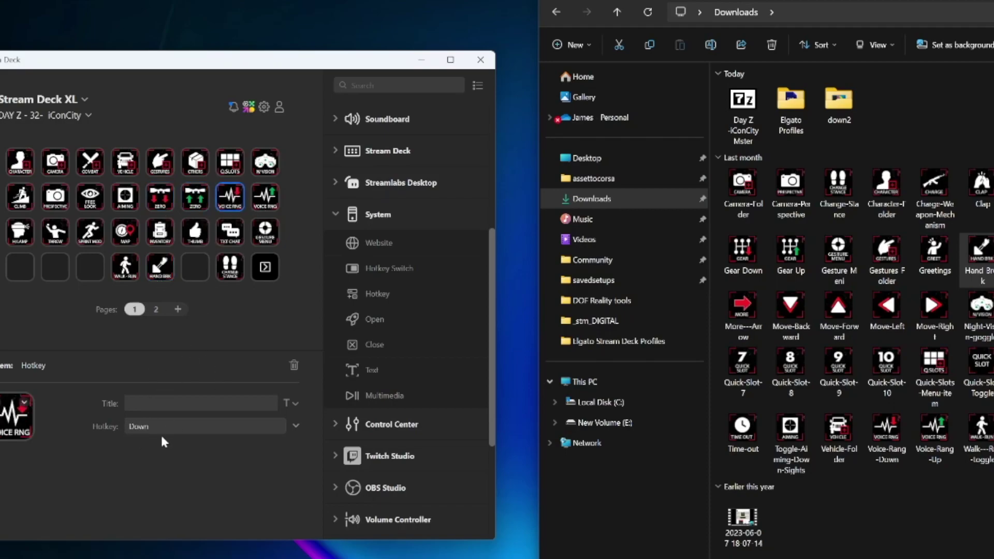
click(161, 266)
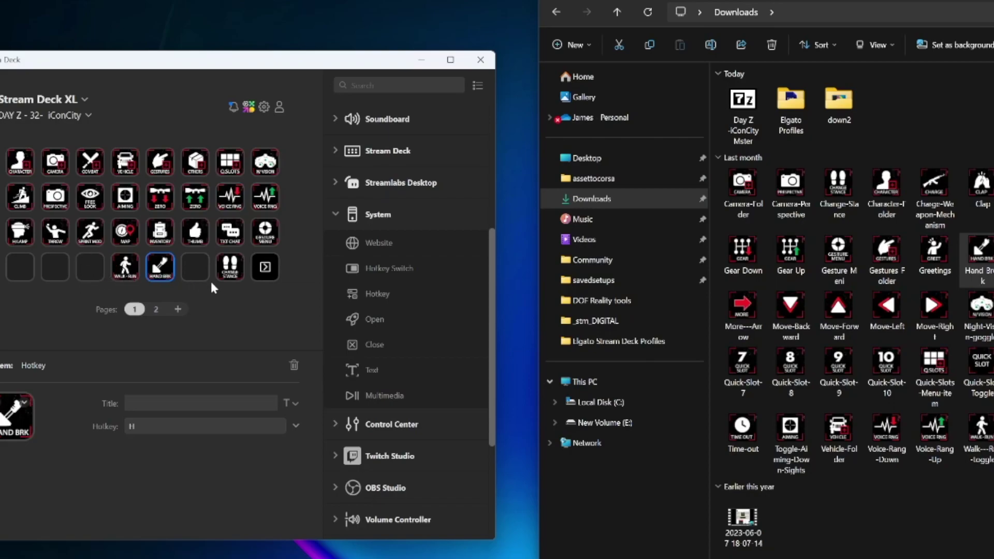
click(230, 267)
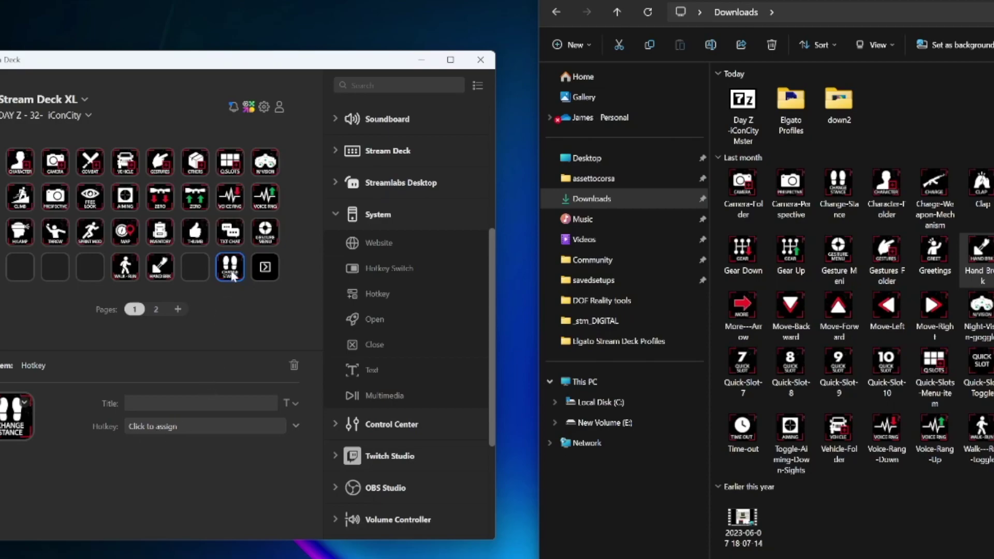
Move CHANGE STANCE to the first bottom-row slot, bind it to L and clear its title.
drag(231, 274, 20, 274)
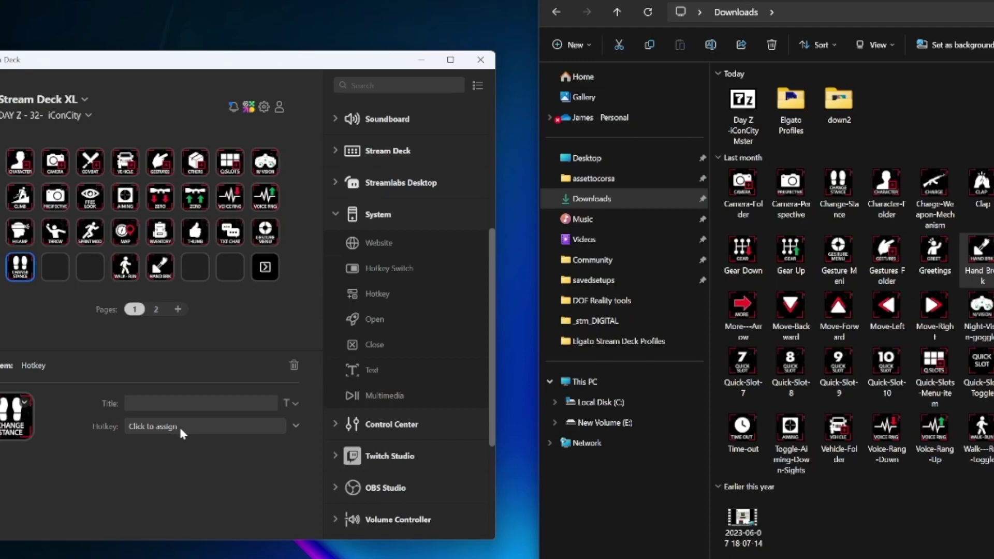
click(182, 427)
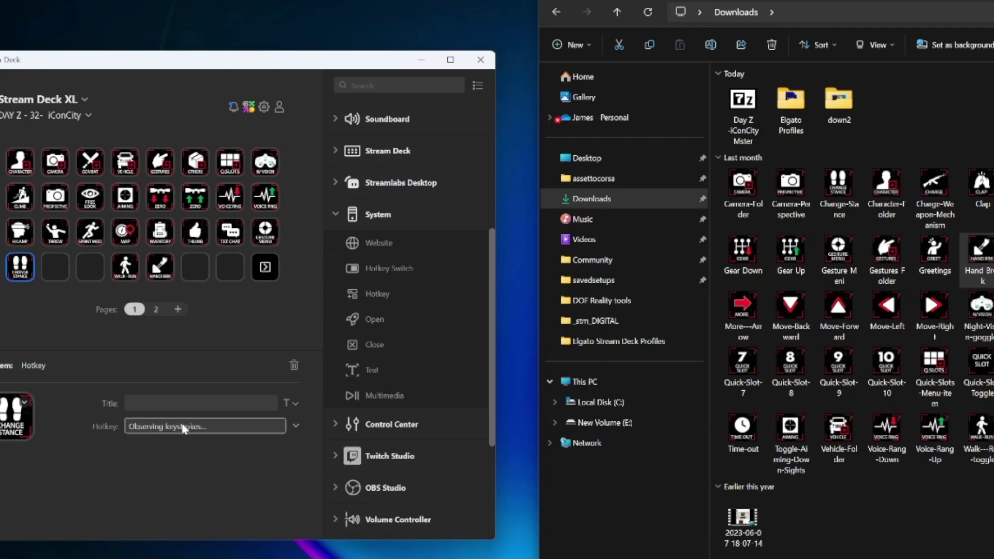
key(l)
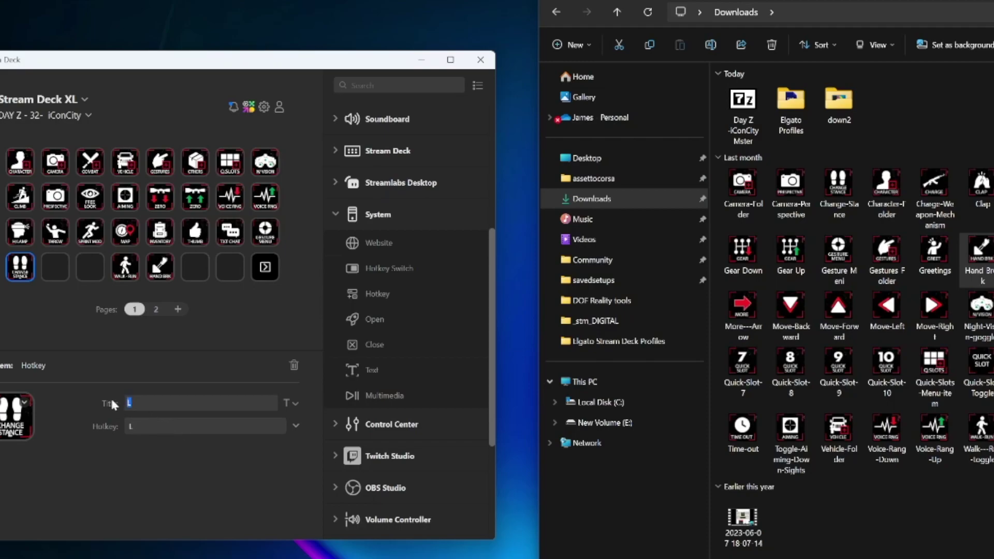
key(BackSpace)
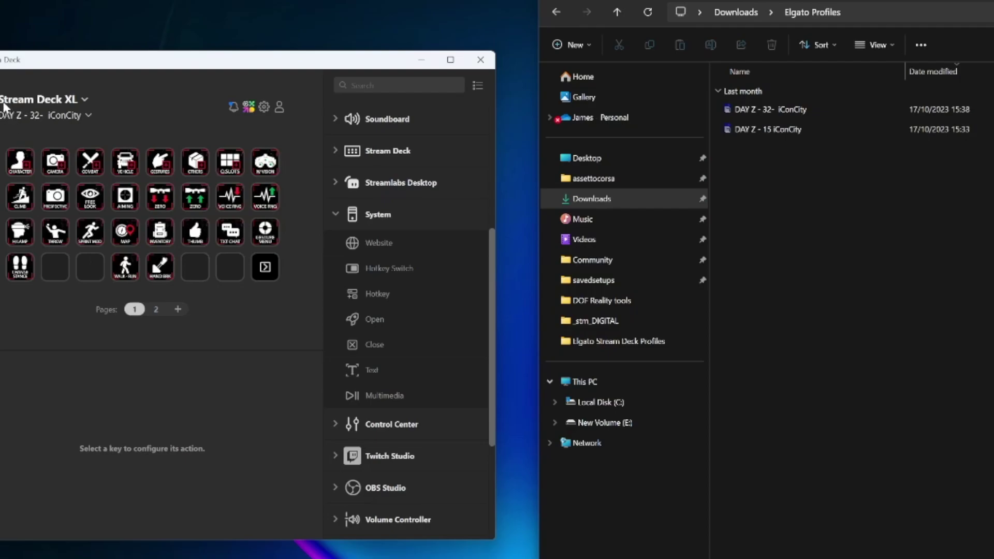
click(83, 115)
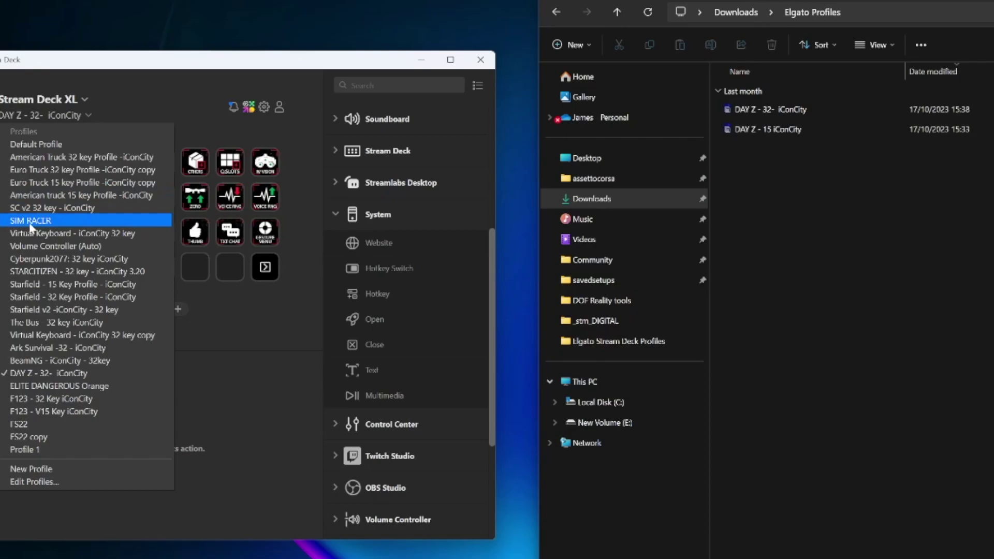
click(40, 221)
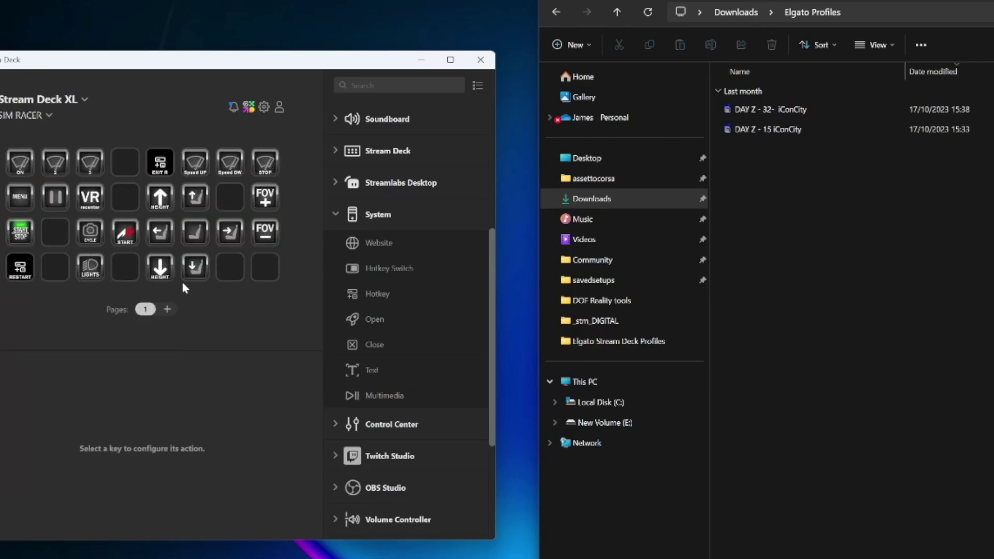
click(41, 116)
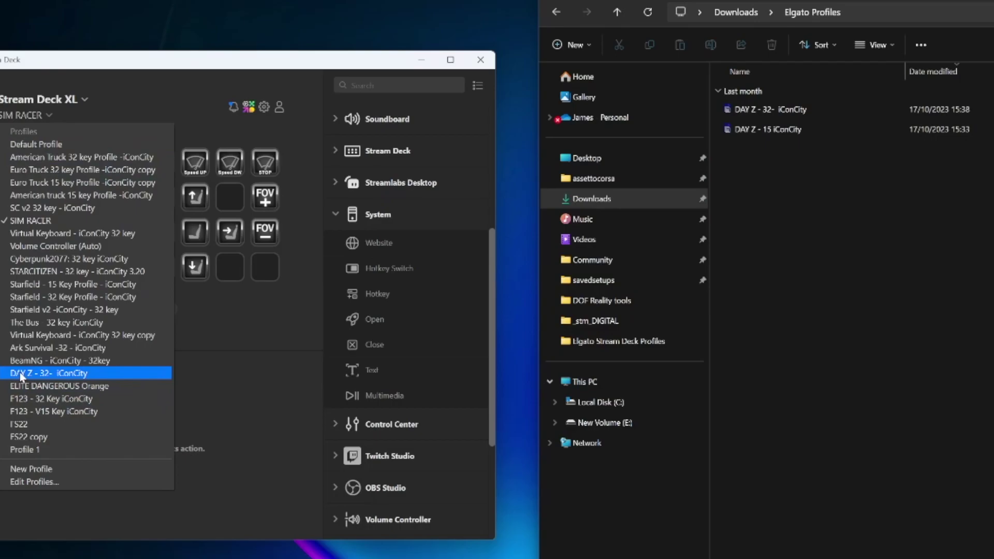
click(64, 373)
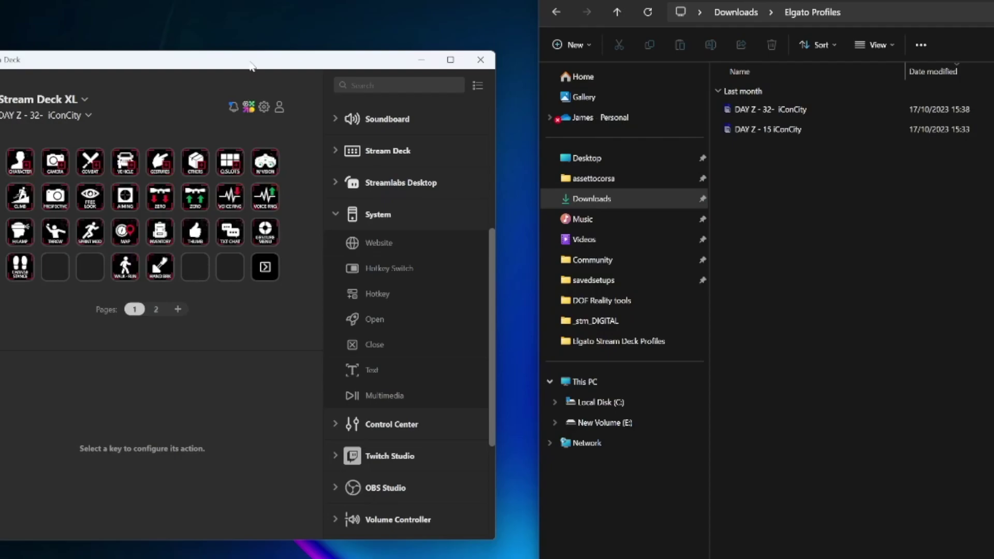
Place a Navigation > Switch Profile action on an empty DAY Z key, targeting SIM RACER.
mouse_move(250, 66)
mouse_down()
mouse_move(226, 68)
mouse_move(258, 62)
mouse_up()
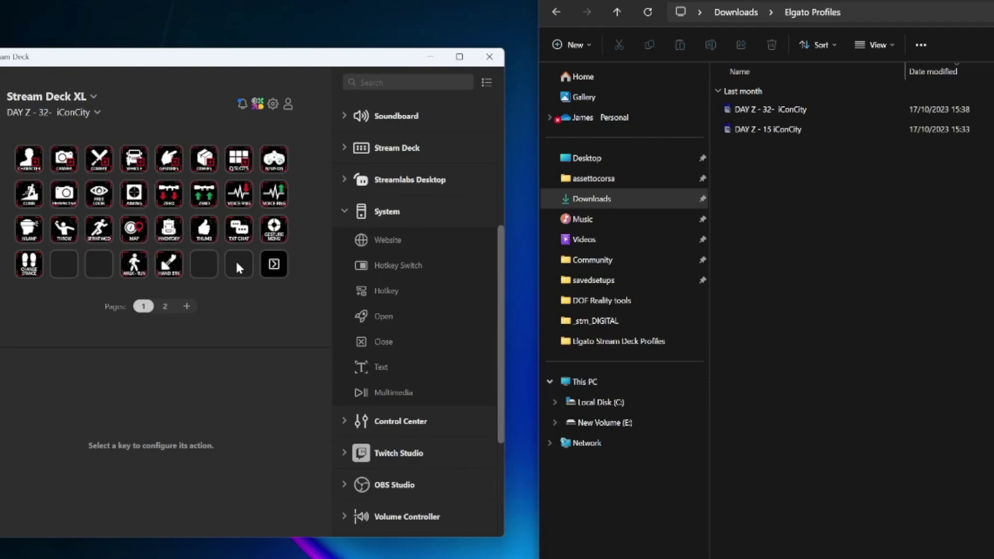
click(386, 149)
scroll(386, 156, up, 4)
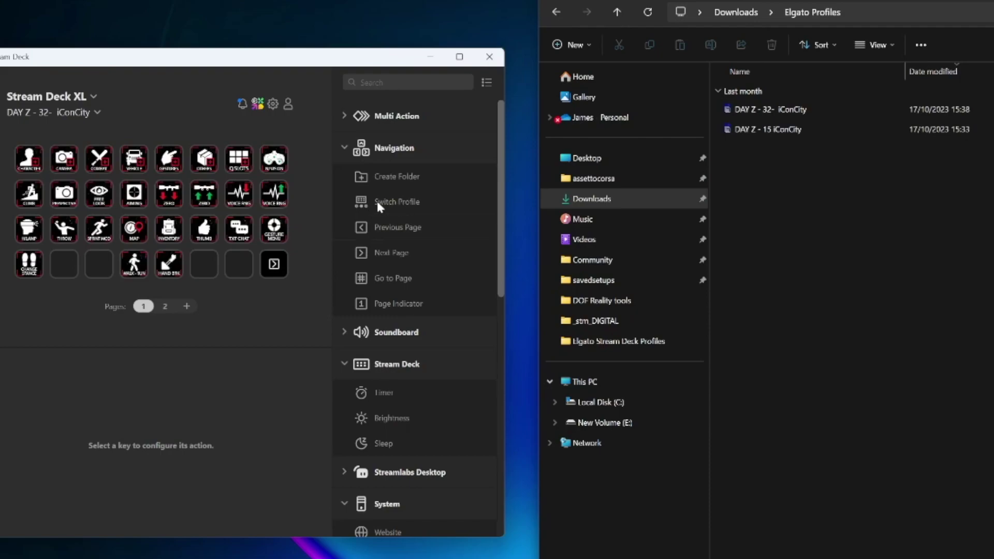
drag(354, 207, 228, 267)
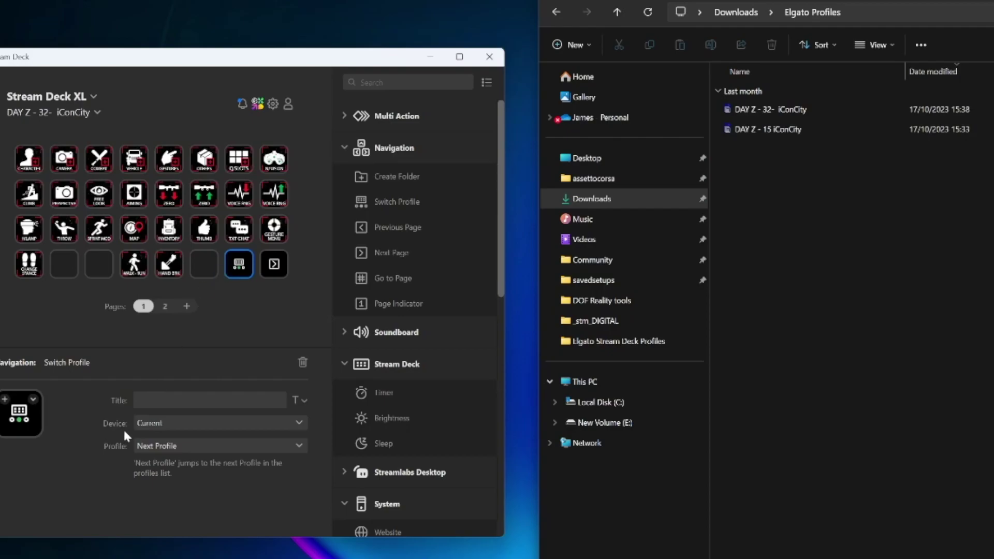
click(167, 448)
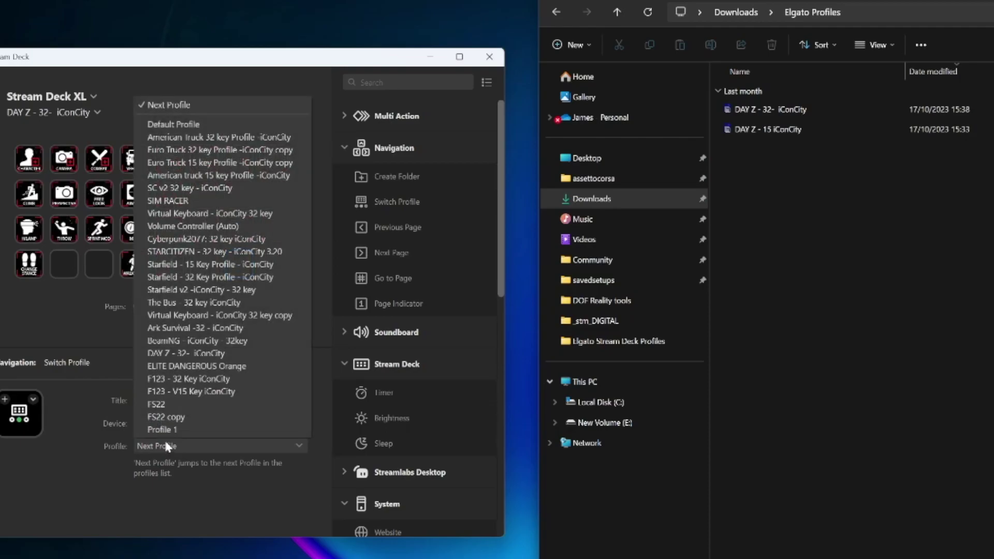
click(199, 203)
Test the new switch key so the SIM RACER profile shows.
click(222, 292)
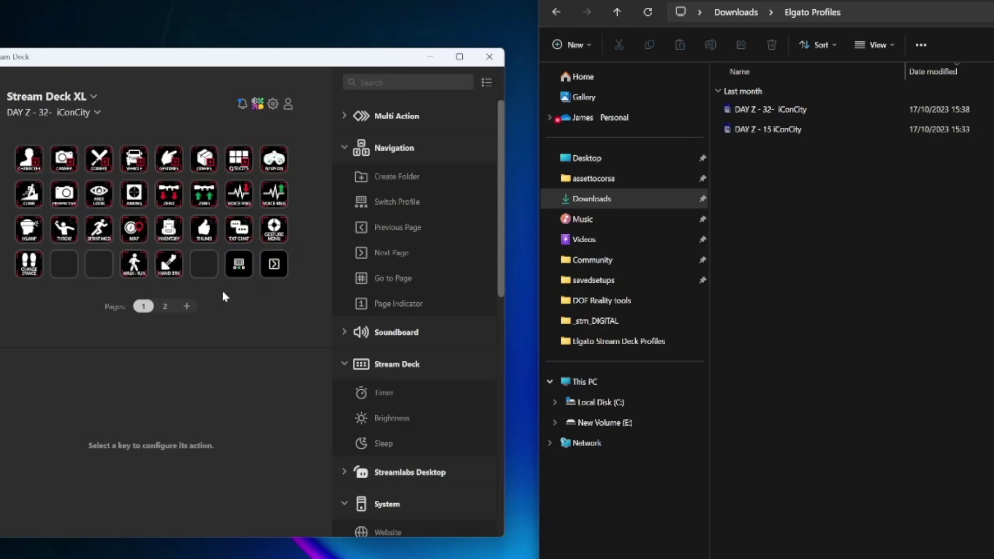
click(240, 265)
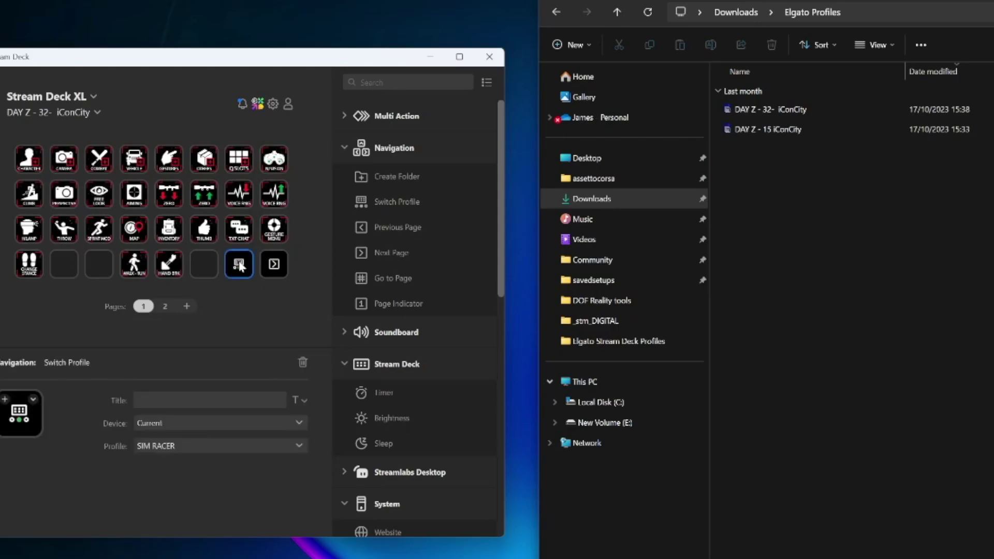
double_click(239, 265)
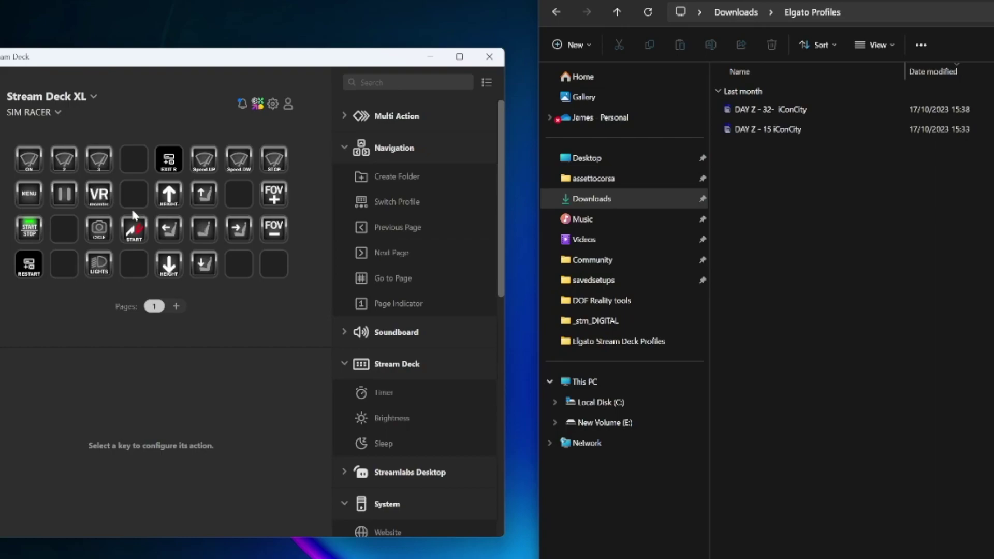
Make SIM RACER's bottom-right key a Switch Profile key targeting DAY Z - 32- iConCity.
drag(395, 202, 272, 267)
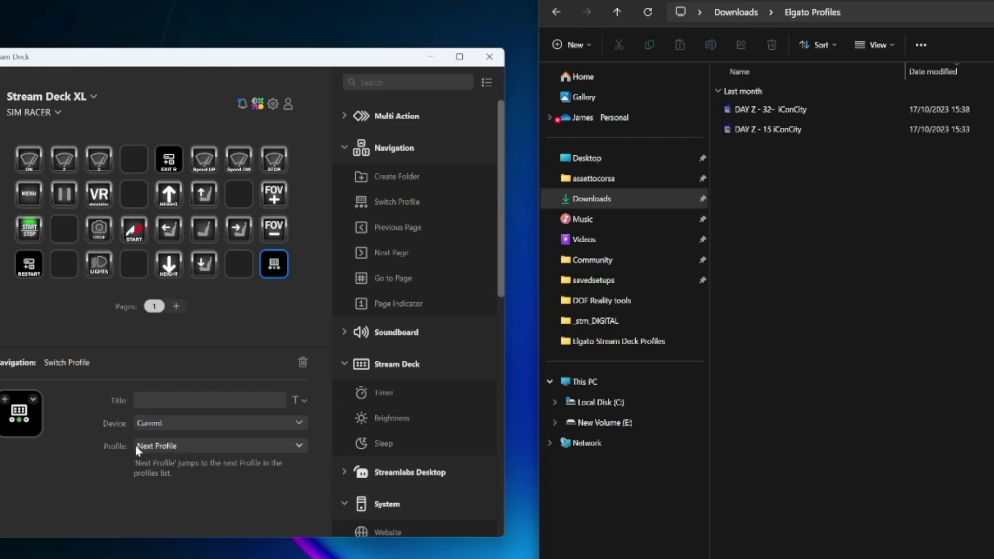
click(176, 447)
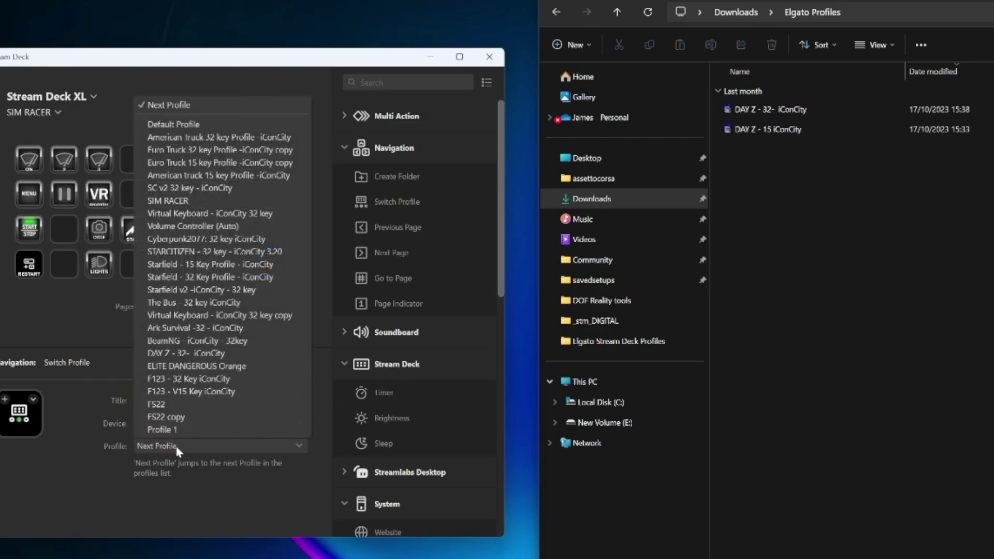
click(184, 353)
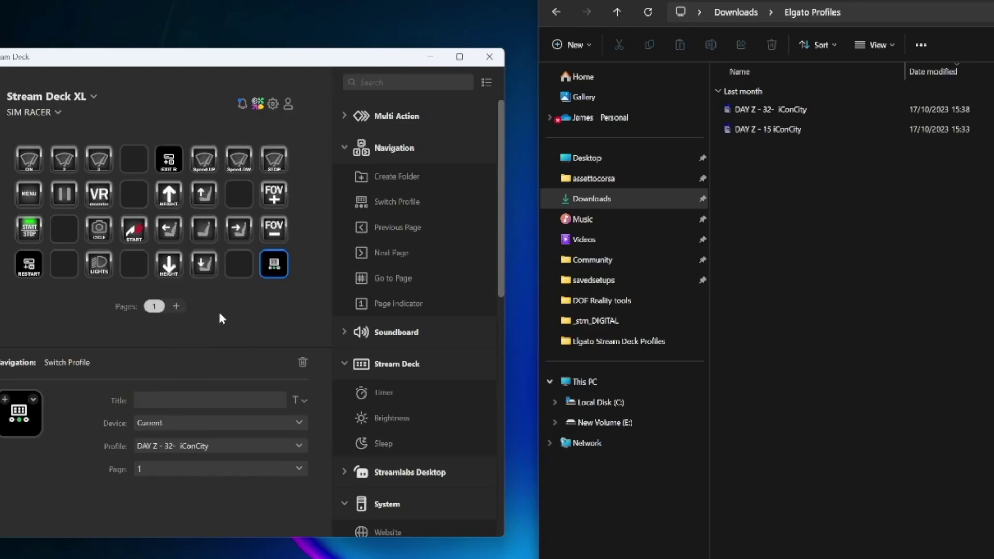
Test both switch keys, returning to DAY Z and then jumping back to SIM RACER.
double_click(277, 266)
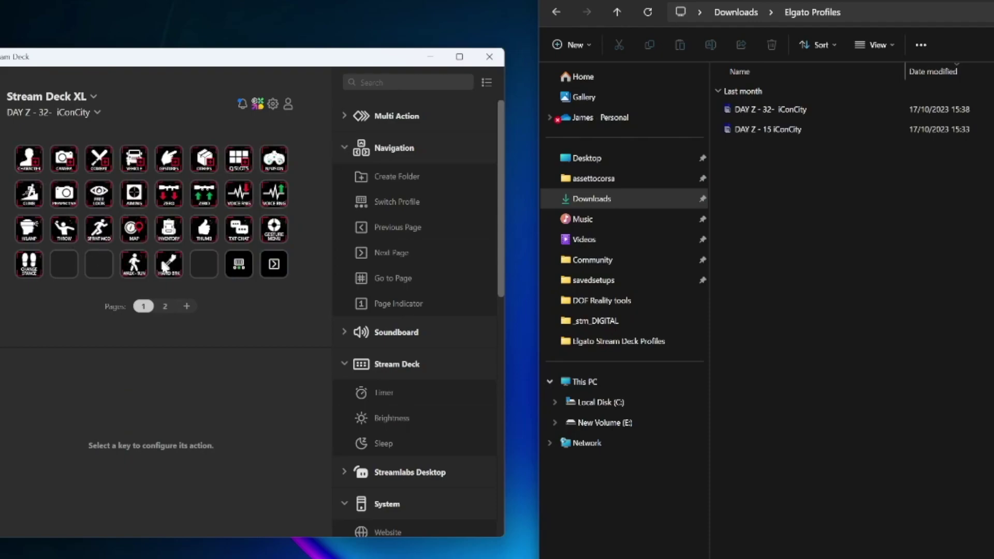
click(239, 265)
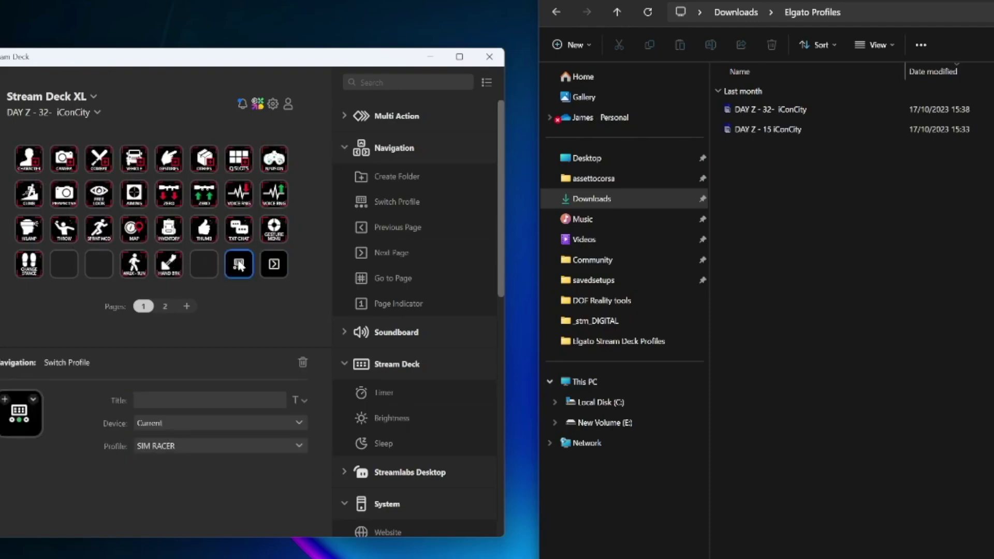
double_click(239, 265)
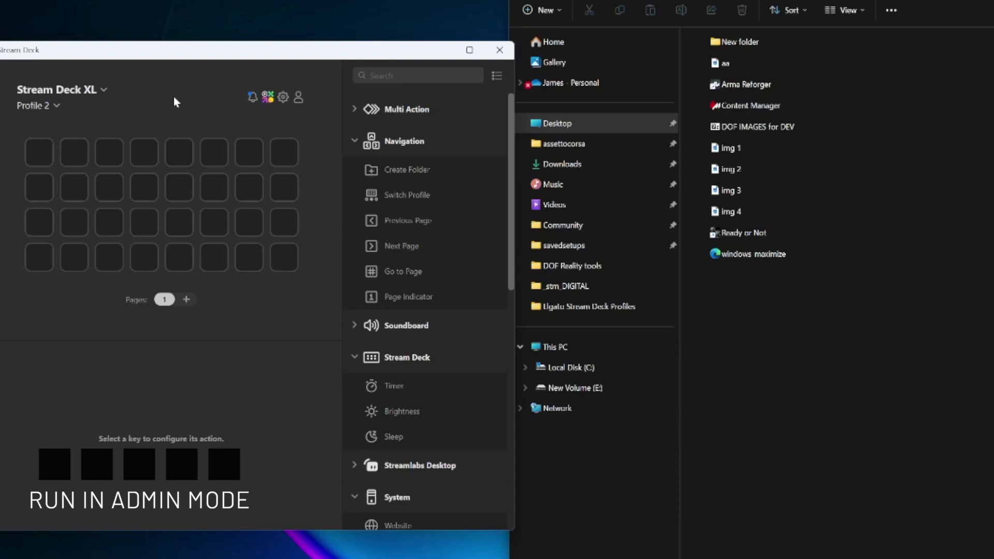
Open Local Disk (C:) in File Explorer and close the Stream Deck window.
click(557, 370)
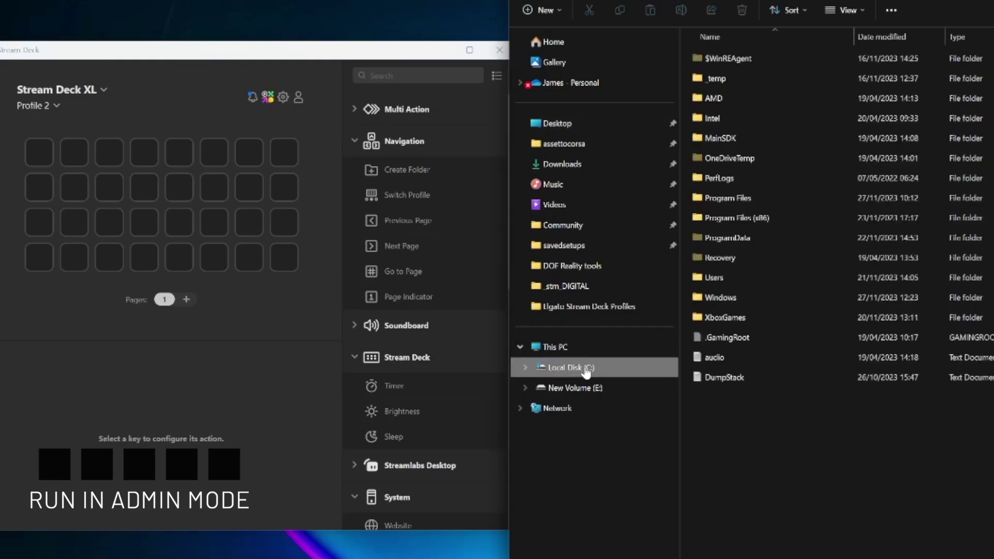
click(418, 51)
click(500, 50)
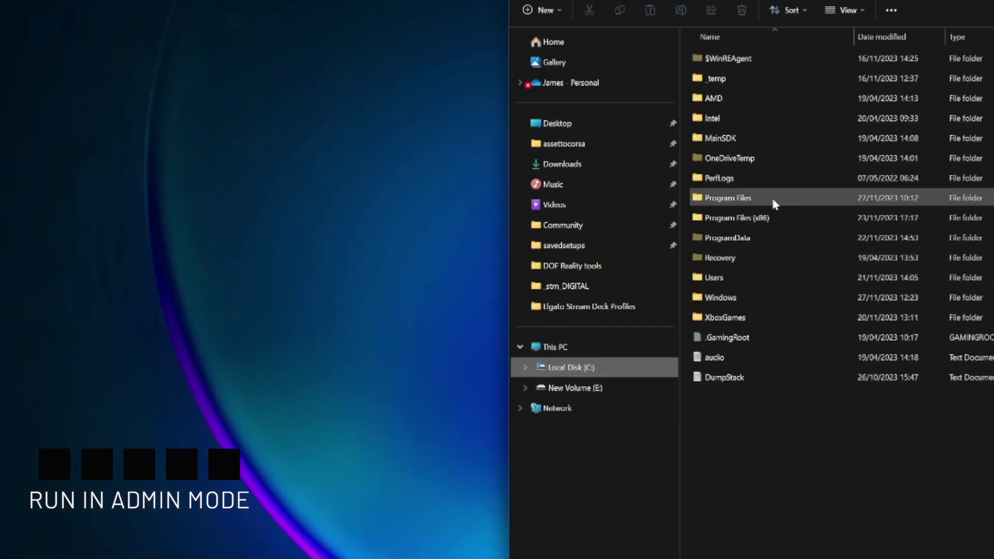
Go to Program Files > Elgato > StreamDeck and scroll down to the StreamDeck application.
click(735, 200)
double_click(744, 201)
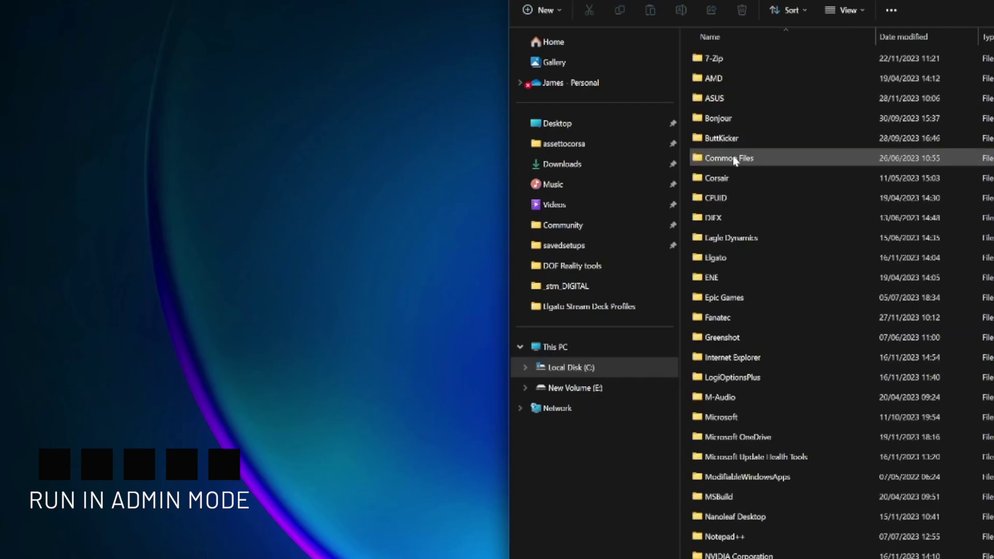
double_click(727, 258)
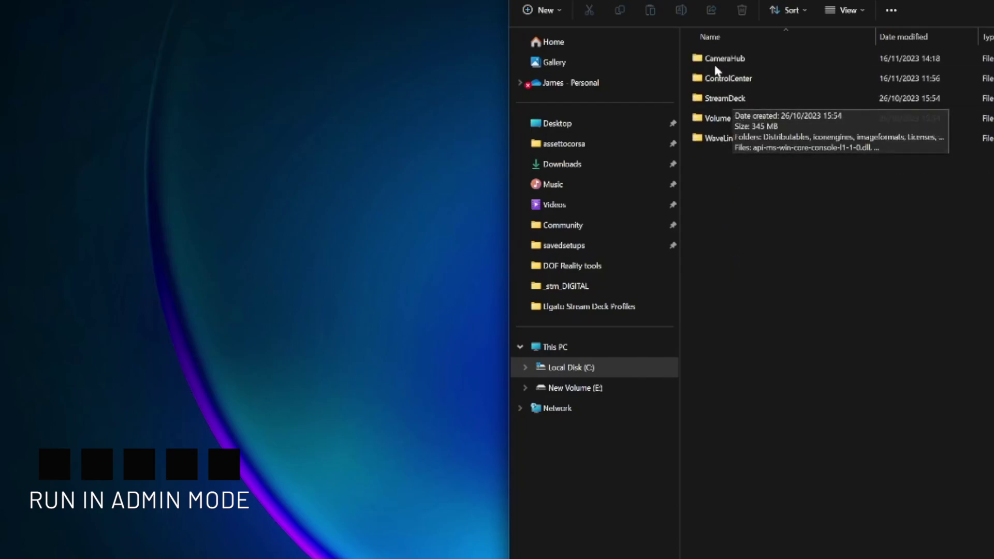
double_click(716, 101)
scroll(720, 290, down, 3)
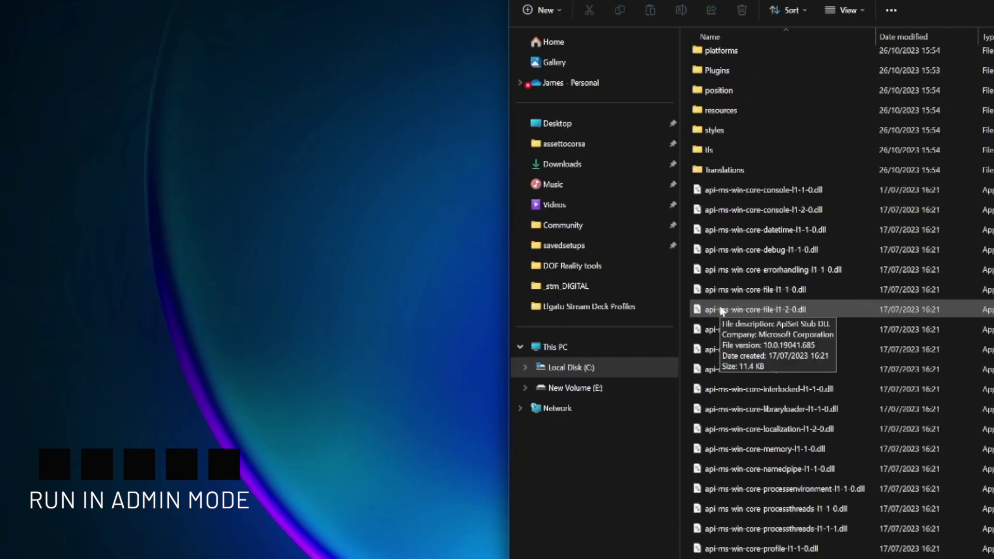
scroll(720, 309, down, 5)
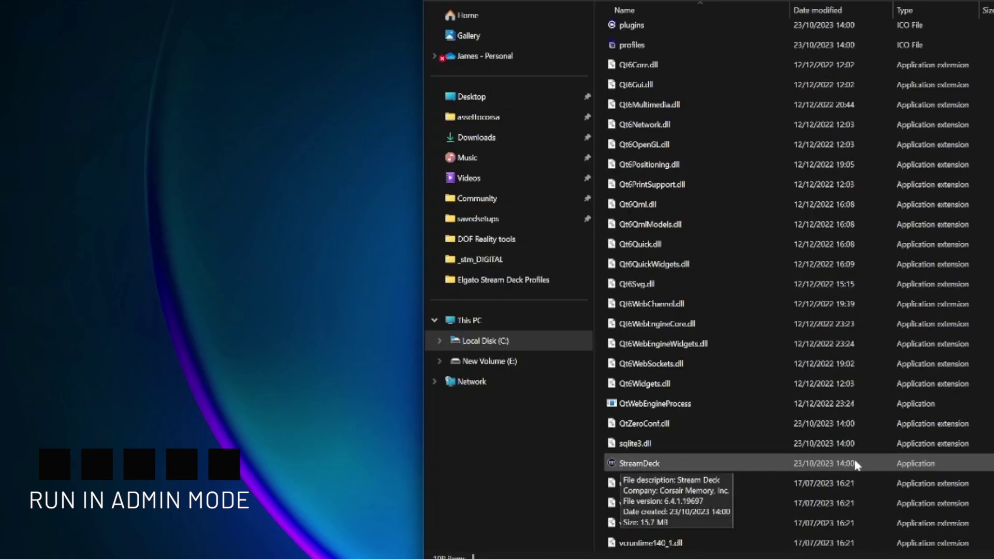
Run the StreamDeck application as administrator from its context menu.
right_click(642, 465)
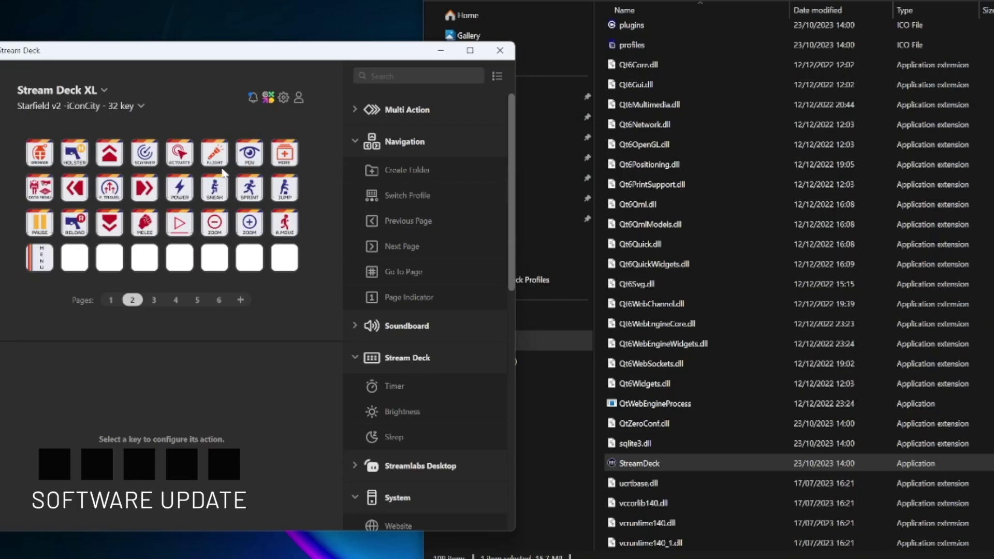
Open Stream Deck Preferences and look through the Devices, Accounts, Profiles, Plugins and Style tabs.
click(283, 98)
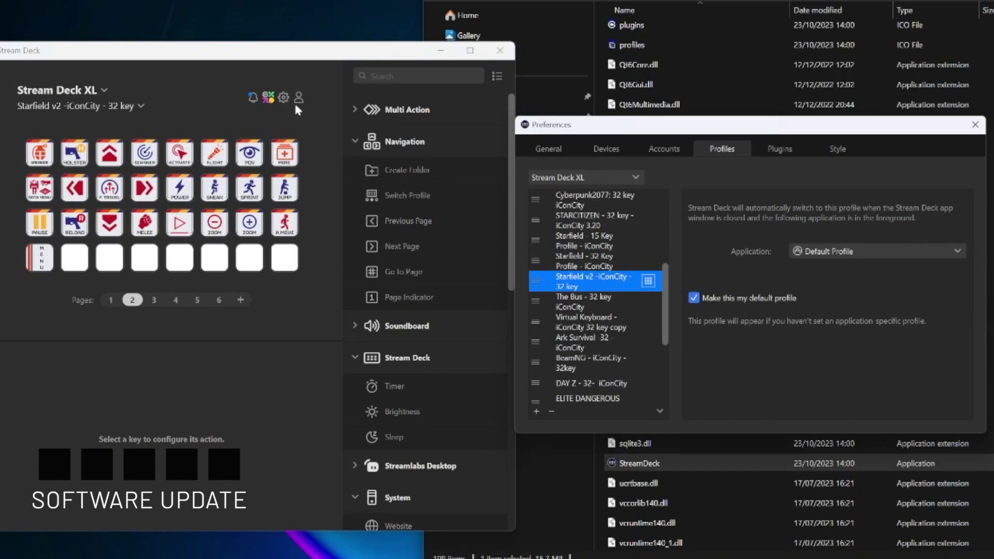
click(560, 147)
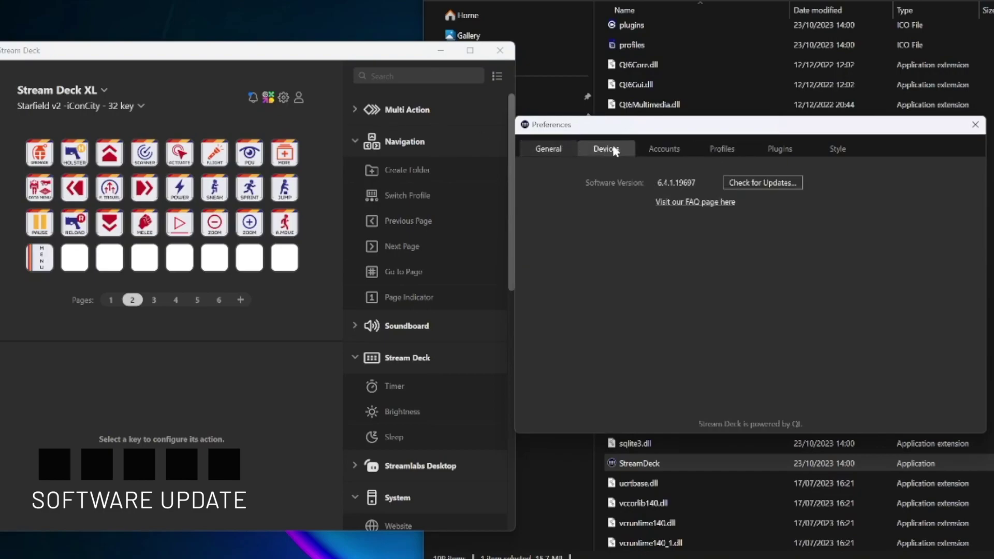
click(614, 150)
click(670, 150)
click(725, 150)
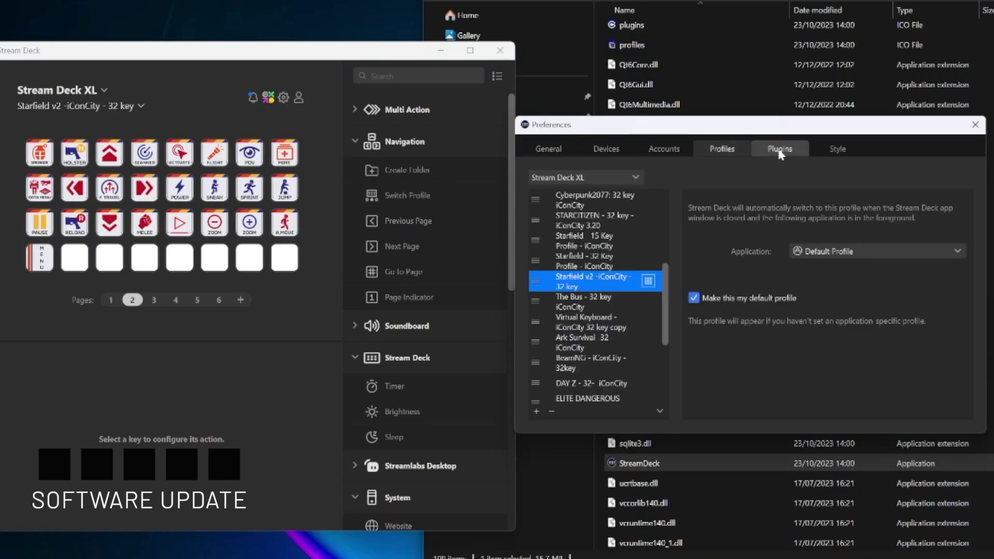
click(780, 152)
click(837, 150)
On the General tab, check for updates and confirm 6.4.1.19697 is the latest version.
click(558, 153)
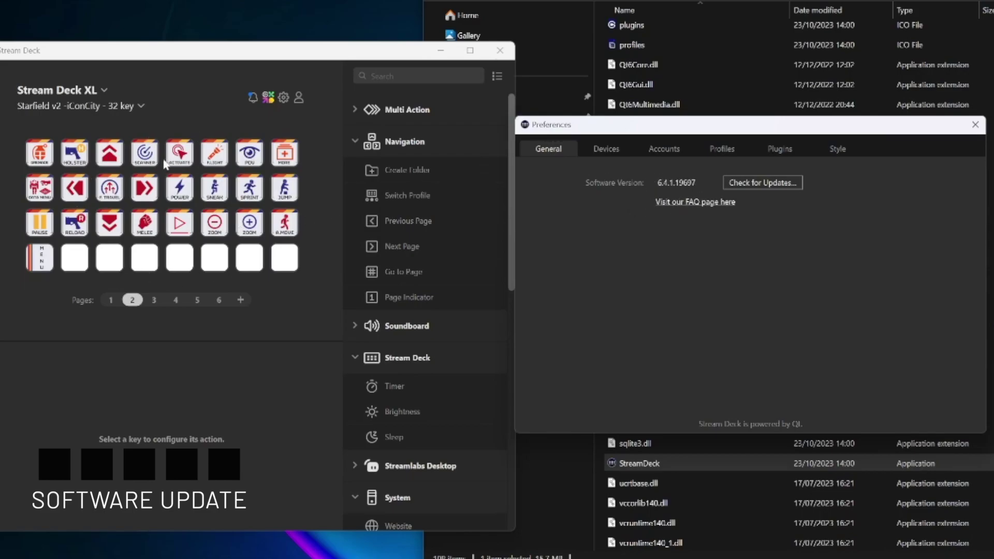
click(776, 184)
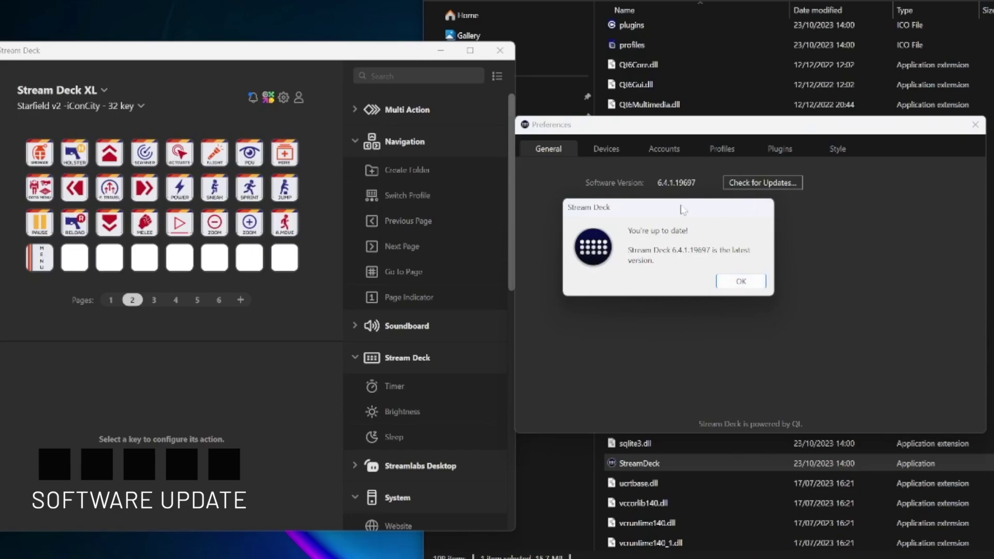
click(743, 283)
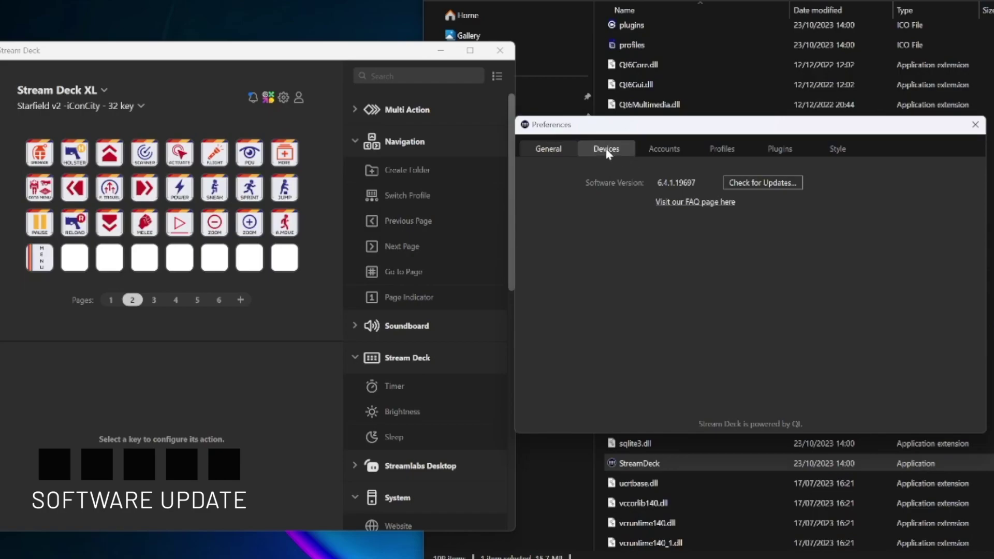
Re-record the F.LIGHT key's hotkey as F and clear its title.
click(216, 164)
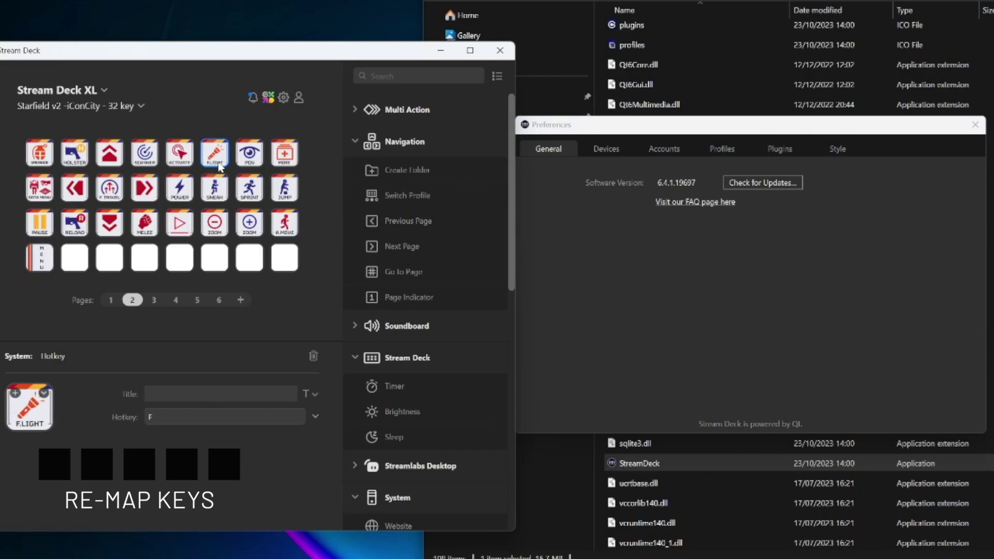
click(157, 414)
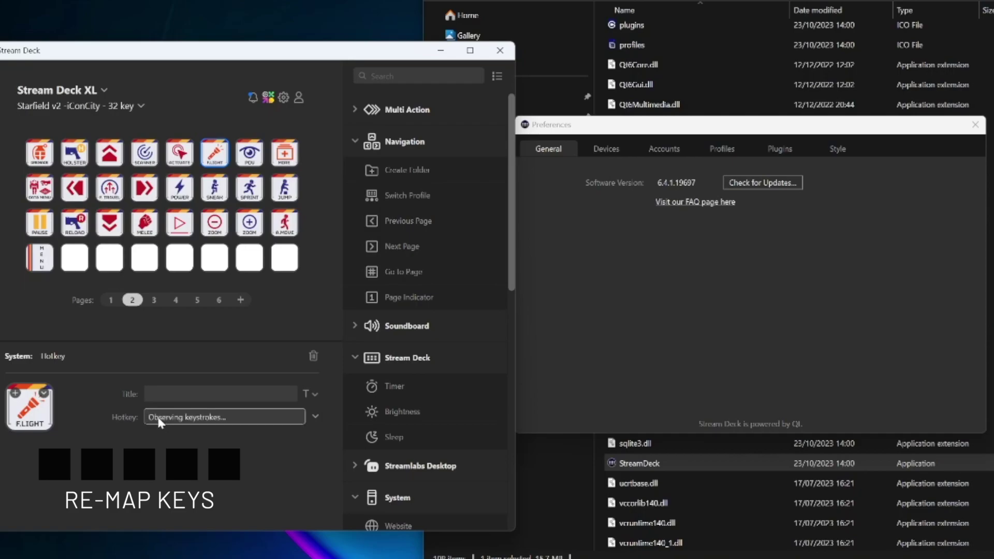
key(f)
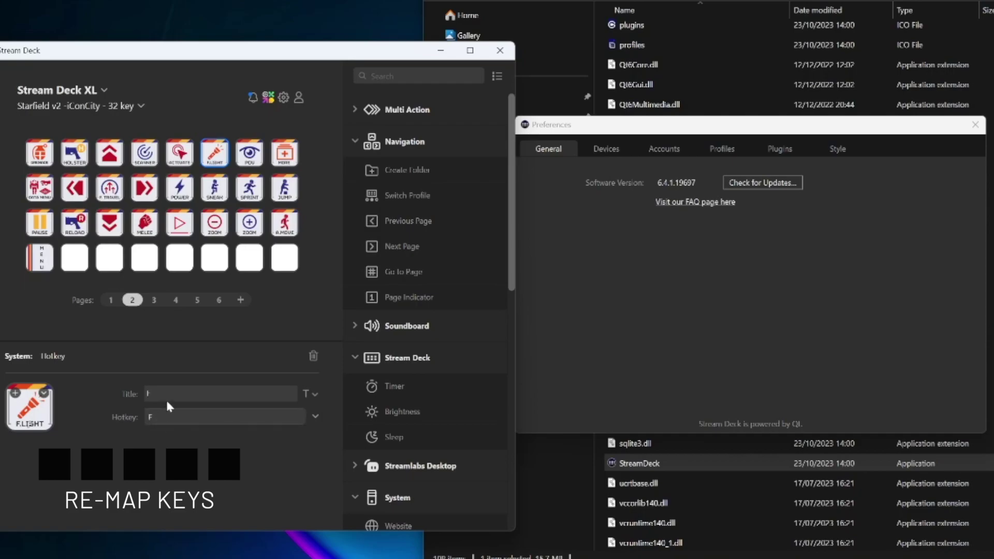
click(166, 395)
key(BackSpace)
Re-record the SNEAK key's hotkey as Ctrl.
click(217, 193)
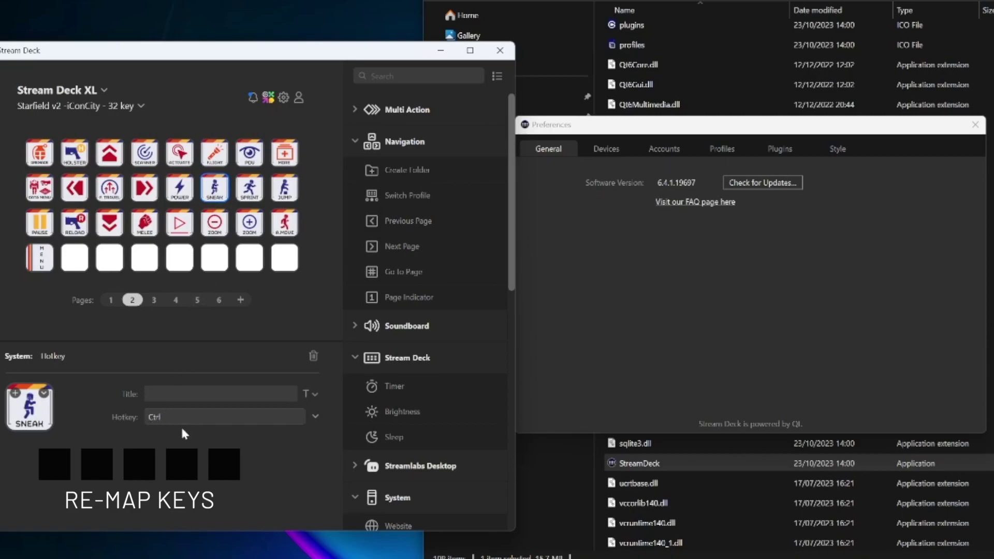
click(165, 417)
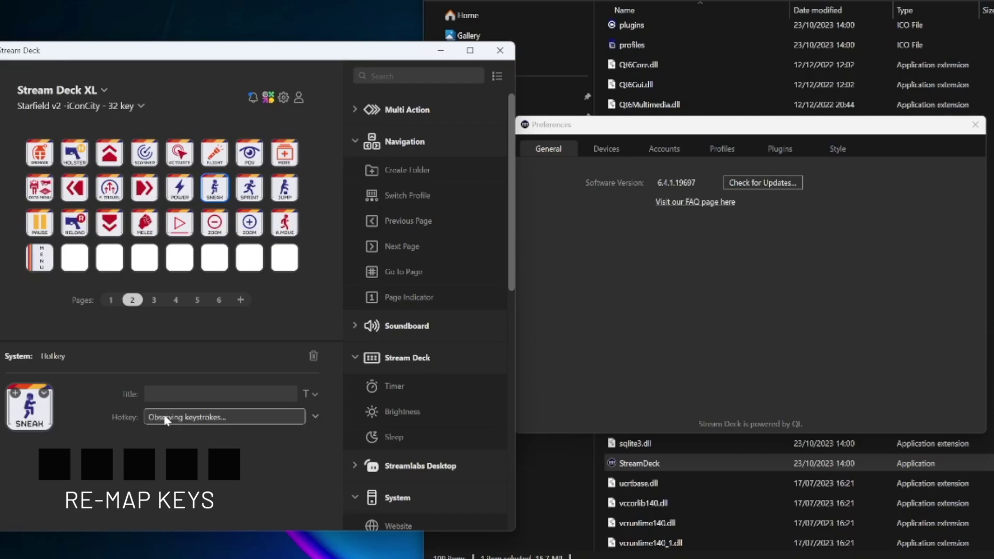
key(ctrl)
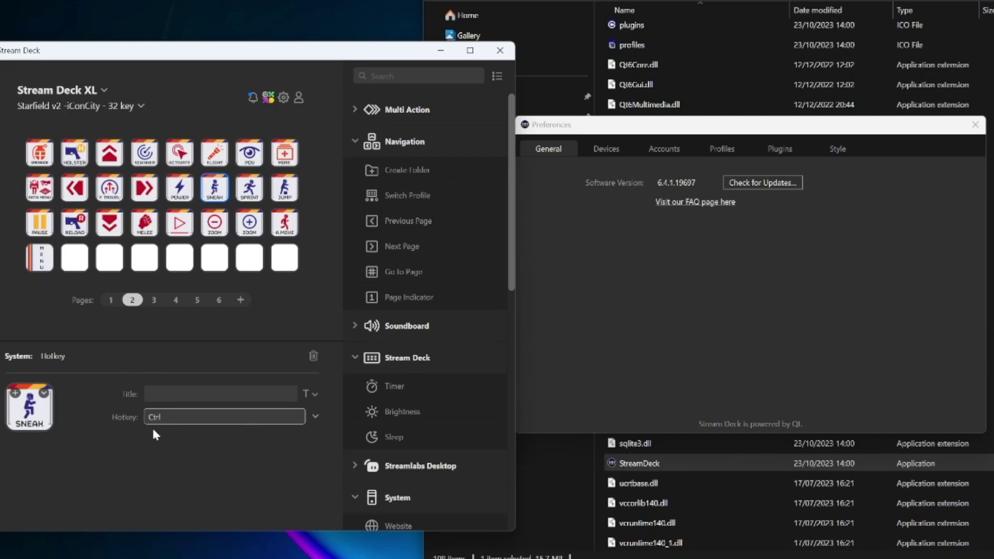
Move the ZOOM-out and MELEE keys down into the bottom row.
drag(404, 55, 346, 45)
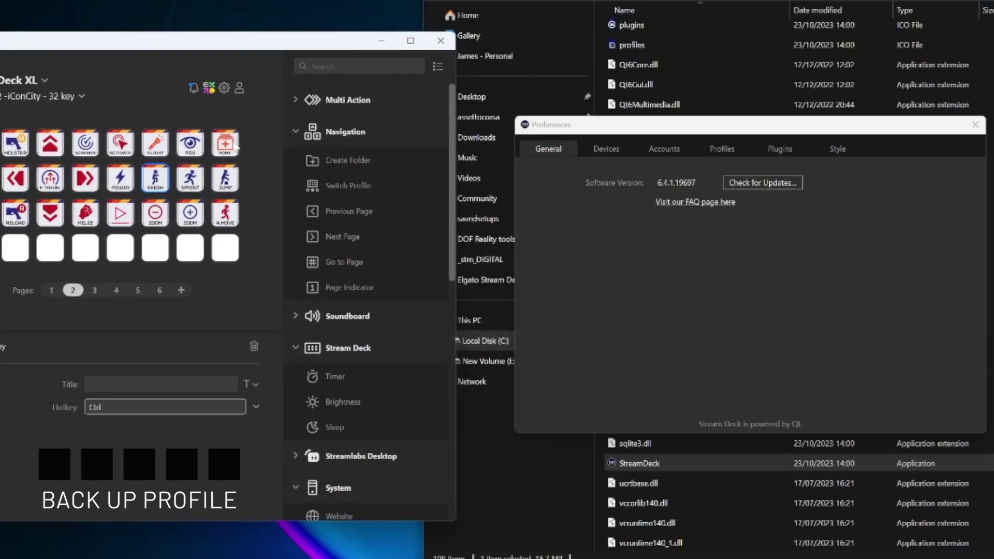
drag(153, 216, 156, 248)
drag(86, 214, 120, 249)
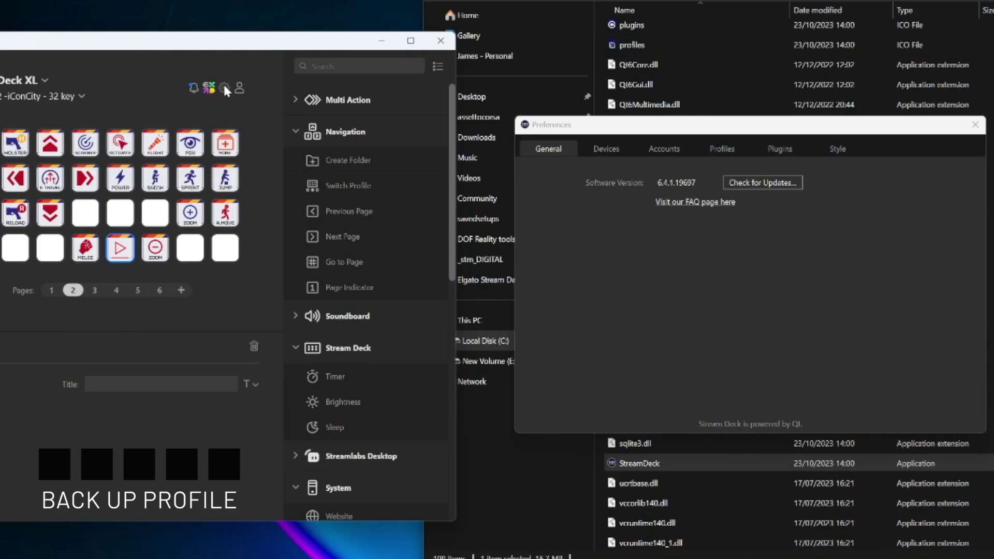
Show the saved profiles list in Preferences, passing through Devices and Accounts.
drag(625, 128, 653, 137)
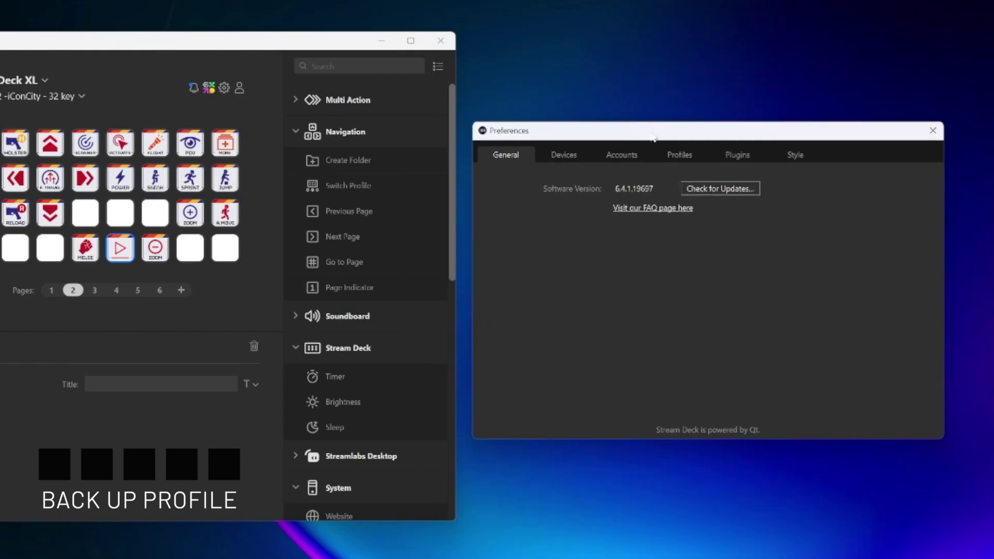
click(569, 155)
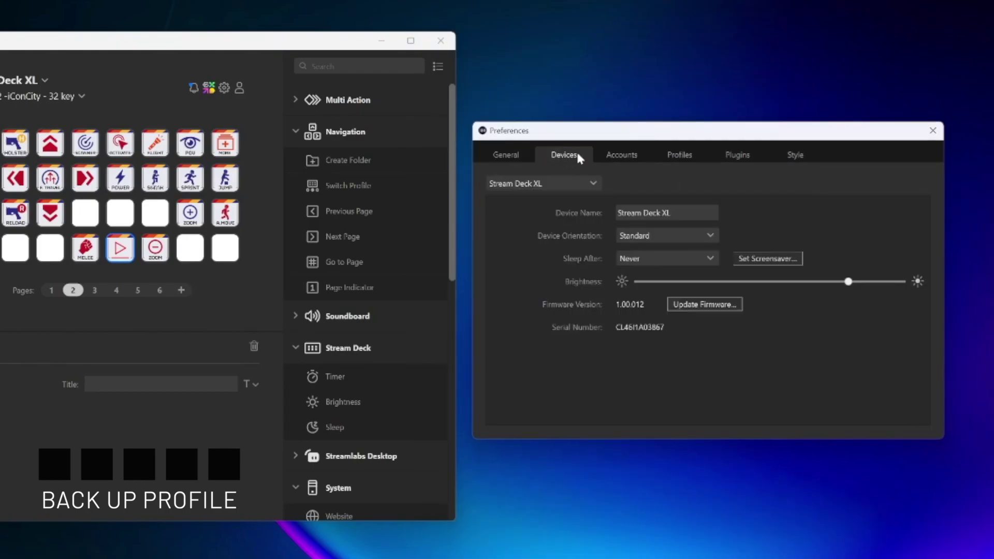
click(616, 157)
click(687, 159)
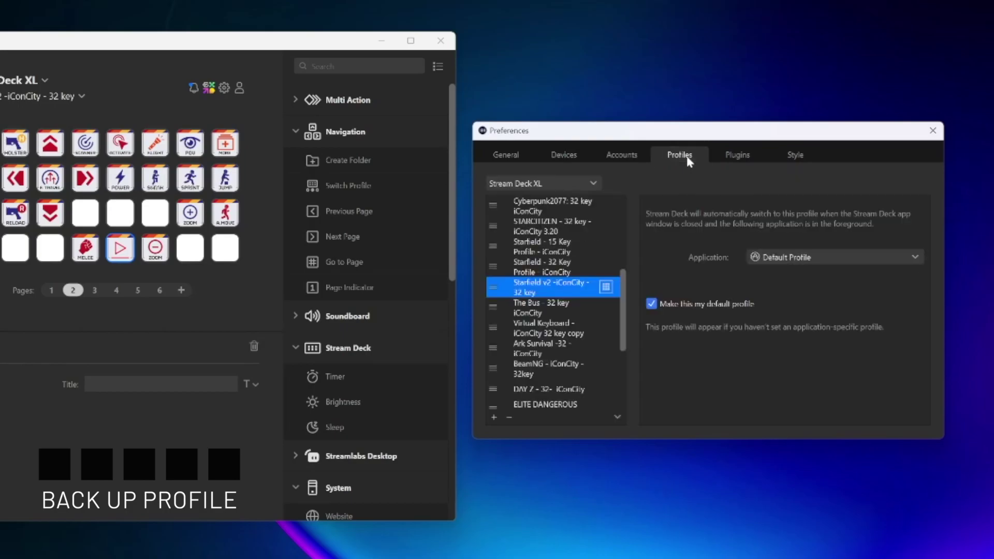
Export the Starfield v2 - iConCity - 32 key profile to Downloads with ' - Backup' appended to its name.
right_click(580, 288)
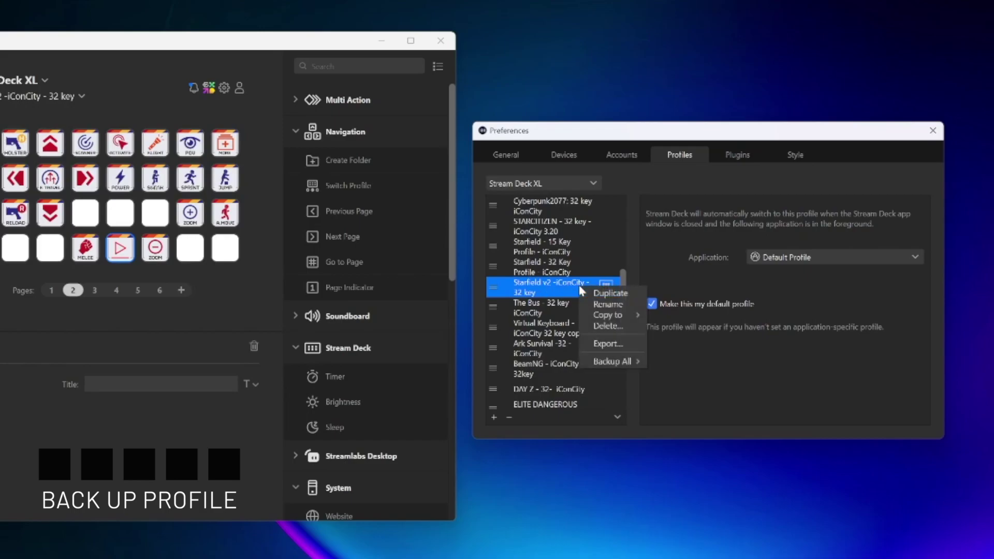
click(604, 344)
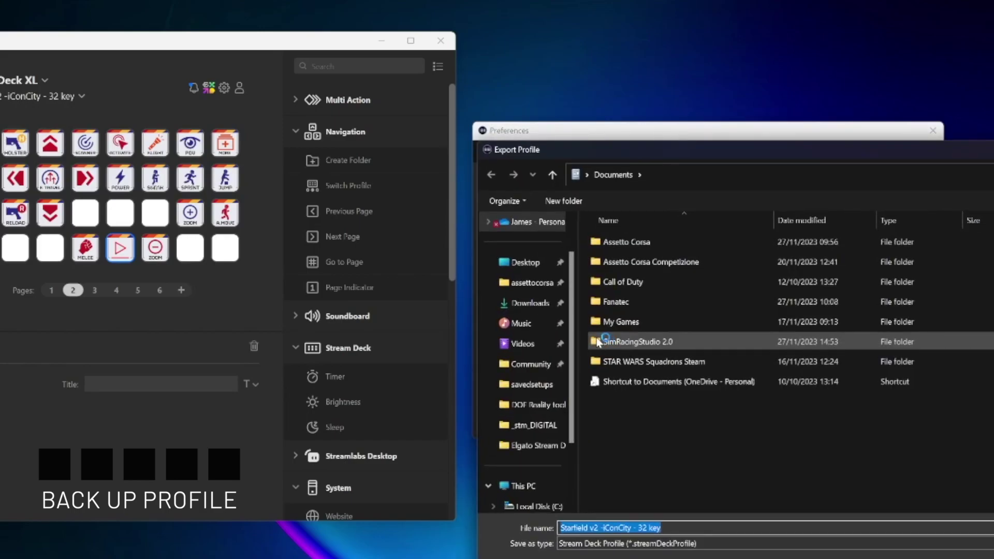
click(536, 306)
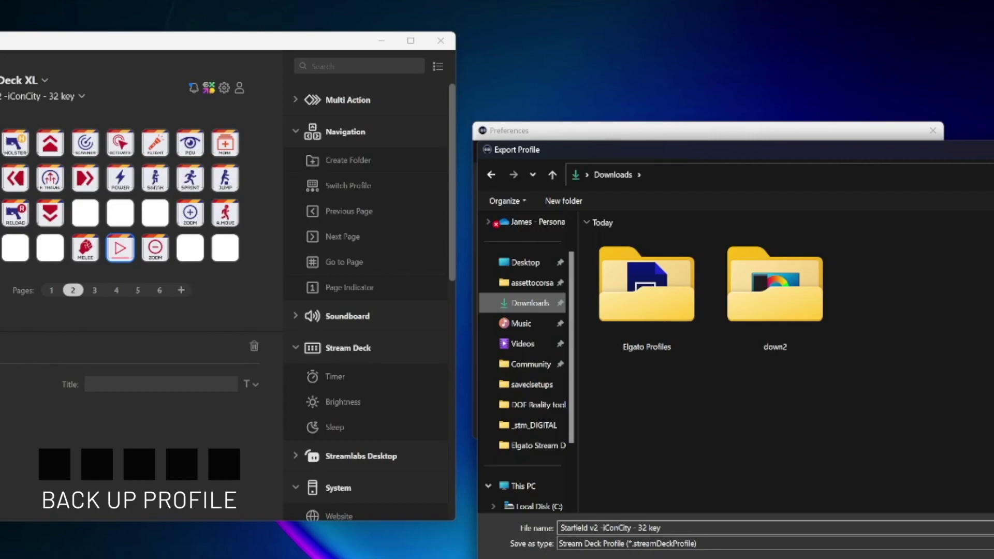
click(611, 527)
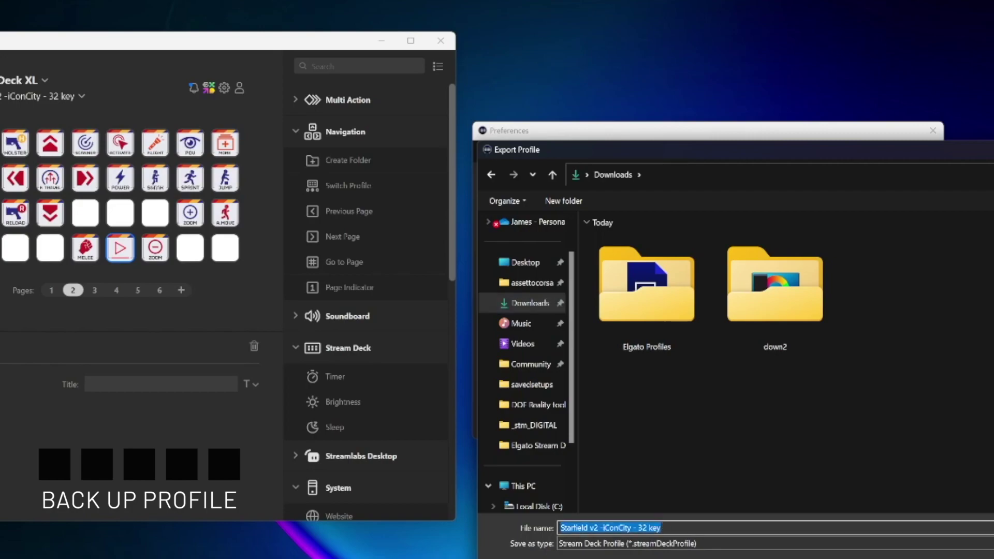
click(611, 527)
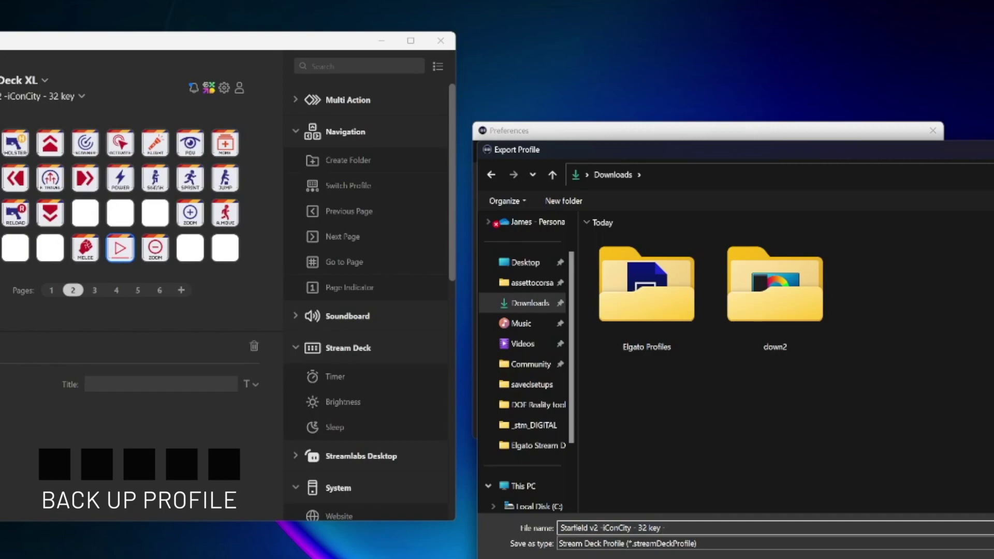
text(- Backup)
key(Return)
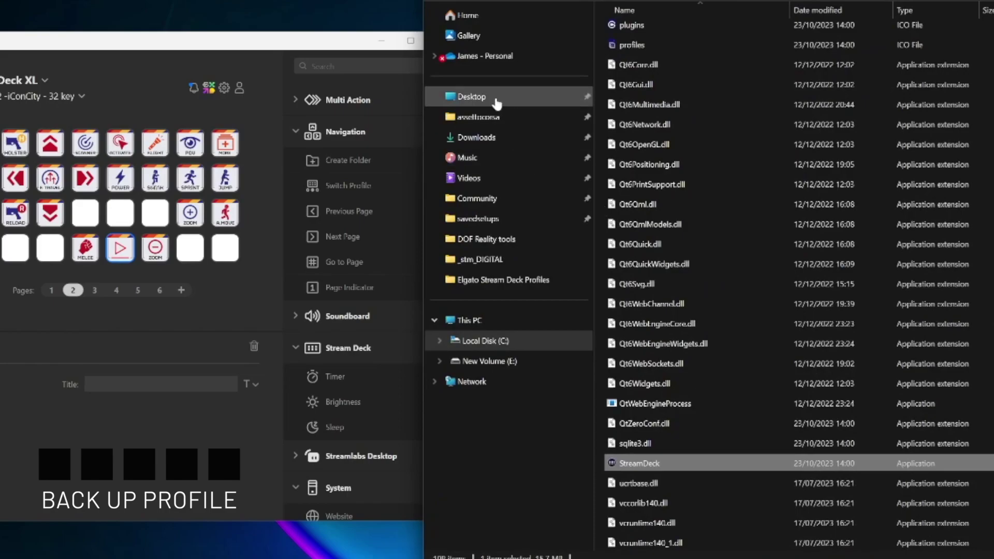
Open the exported Starfield v2 Backup .streamDeckProfile file from Downloads.
click(496, 137)
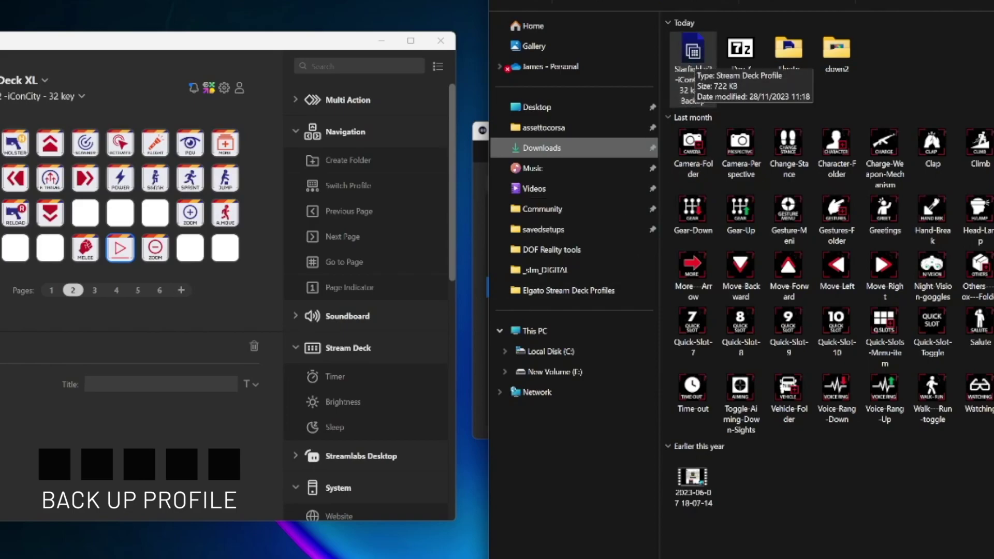
double_click(692, 69)
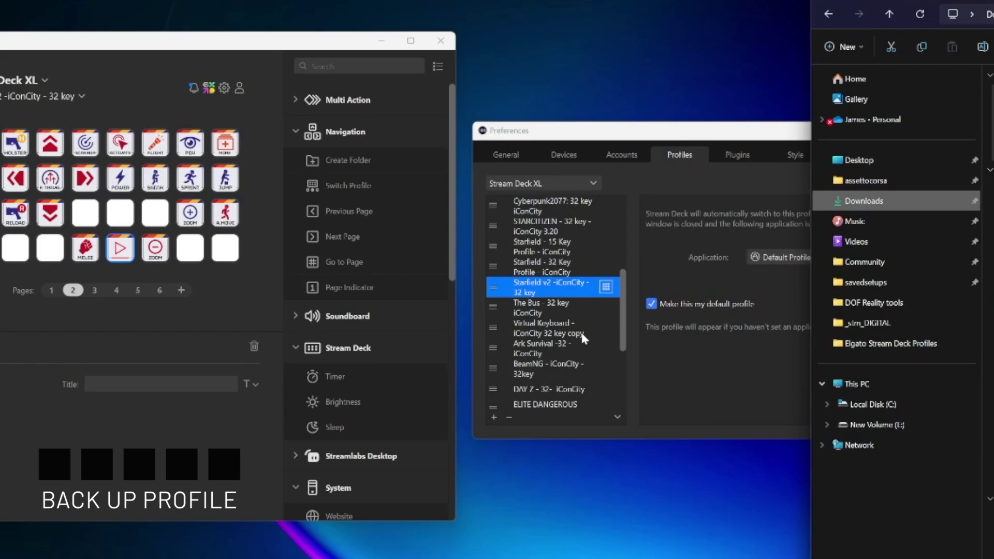
right_click(534, 291)
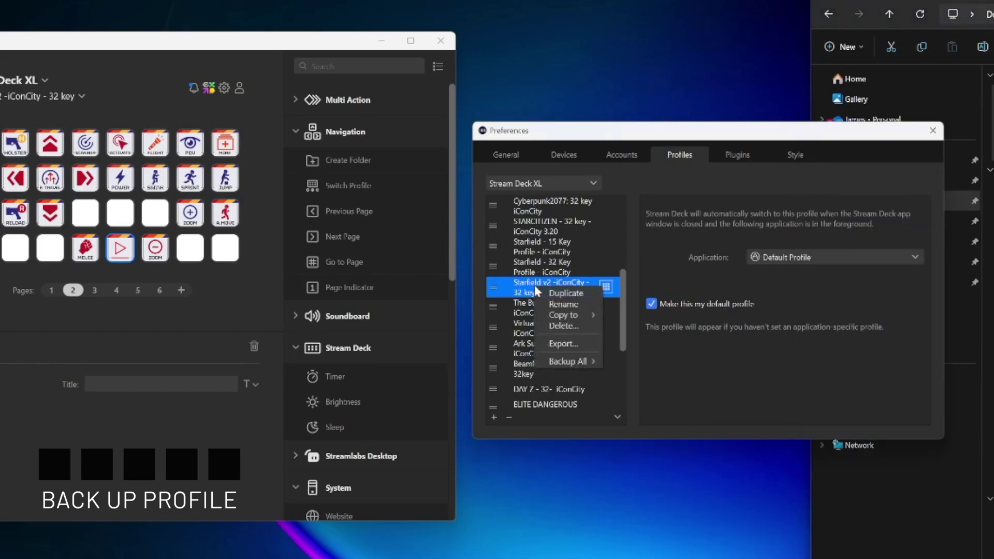
click(555, 344)
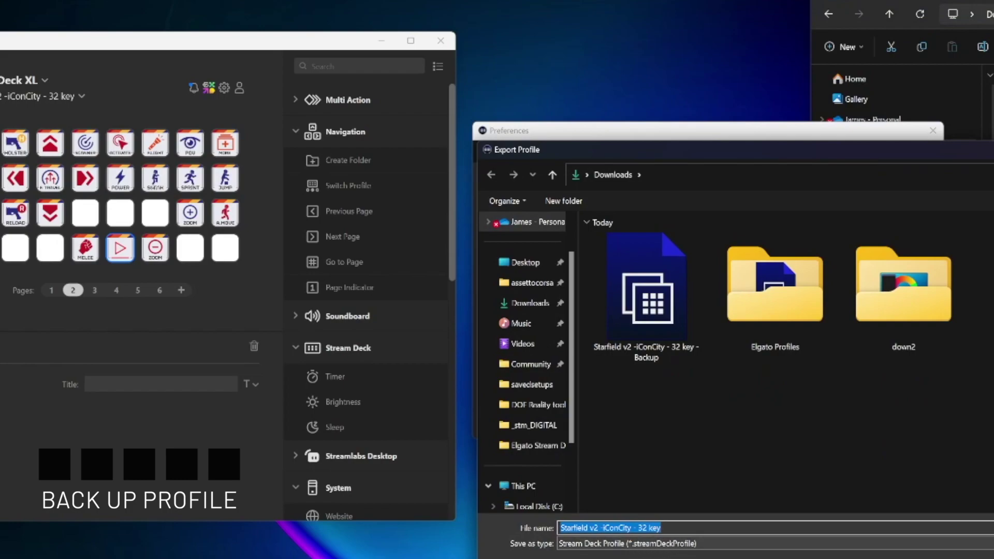
key(Return)
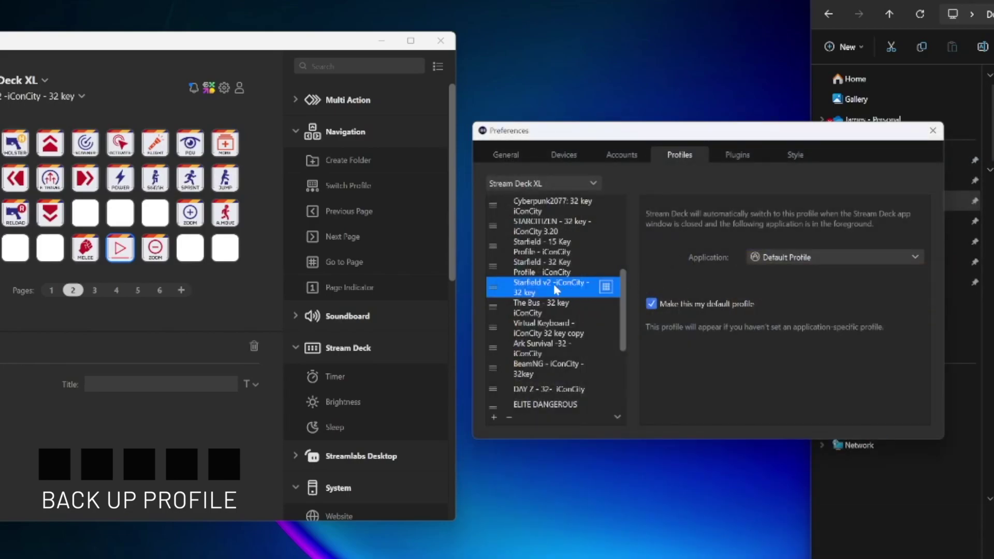
Bring up the actions menus of a couple of profiles, then dismiss them and scroll the profile list.
right_click(542, 347)
click(542, 249)
right_click(542, 249)
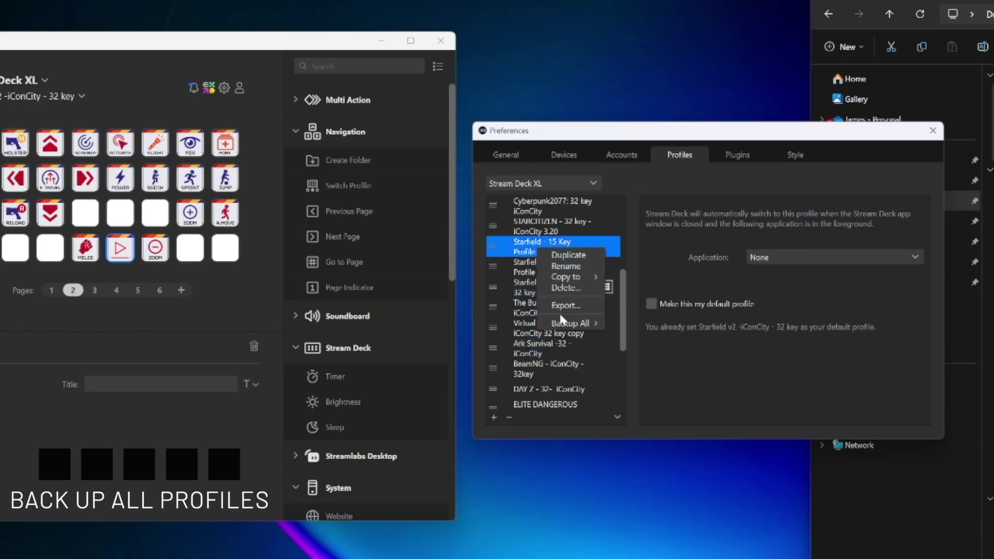
mouse_move(561, 325)
click(519, 203)
scroll(530, 357, down, 5)
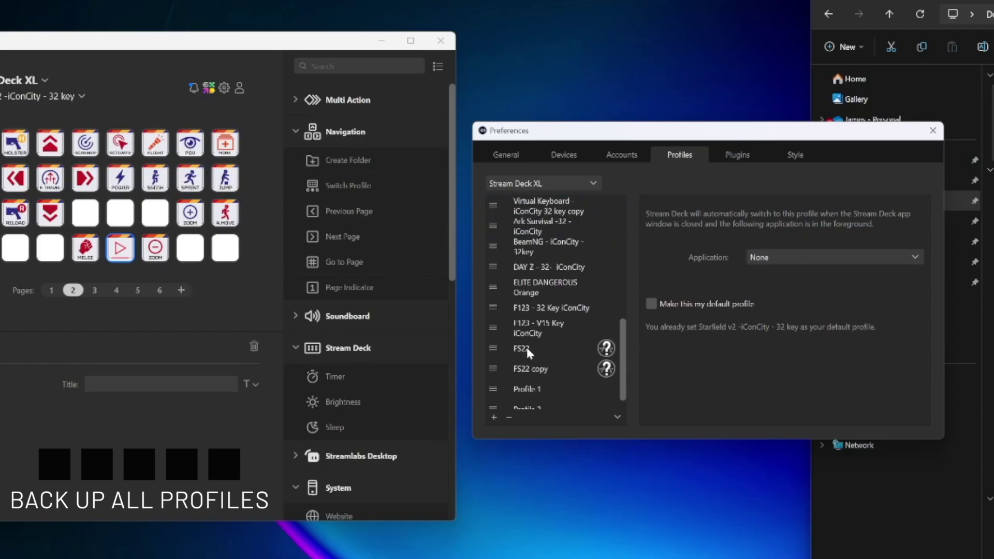
scroll(528, 344, up, 10)
scroll(538, 331, down, 3)
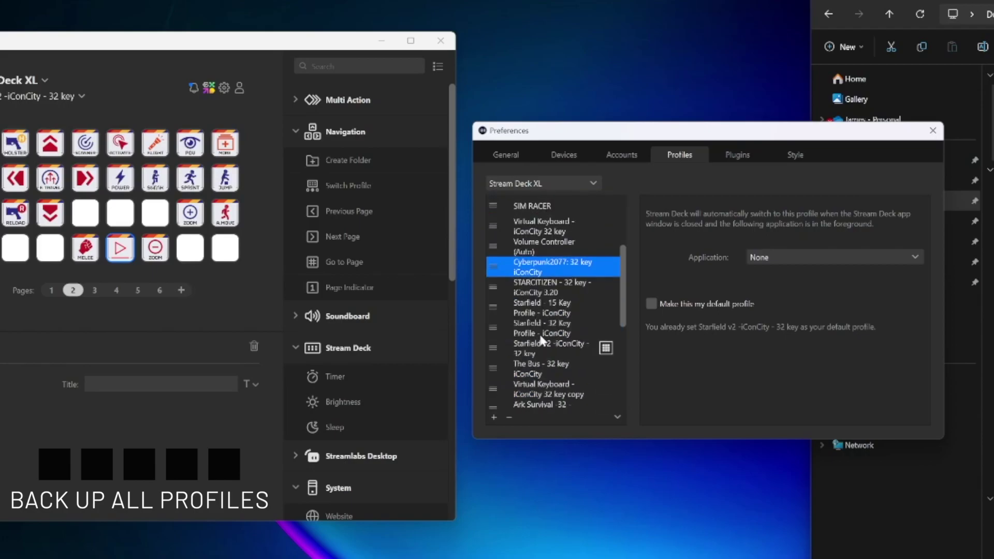
Use Backup All > Create Backup on the Starfield - 32 Key profile to save a full backup to Downloads.
right_click(539, 332)
mouse_move(600, 401)
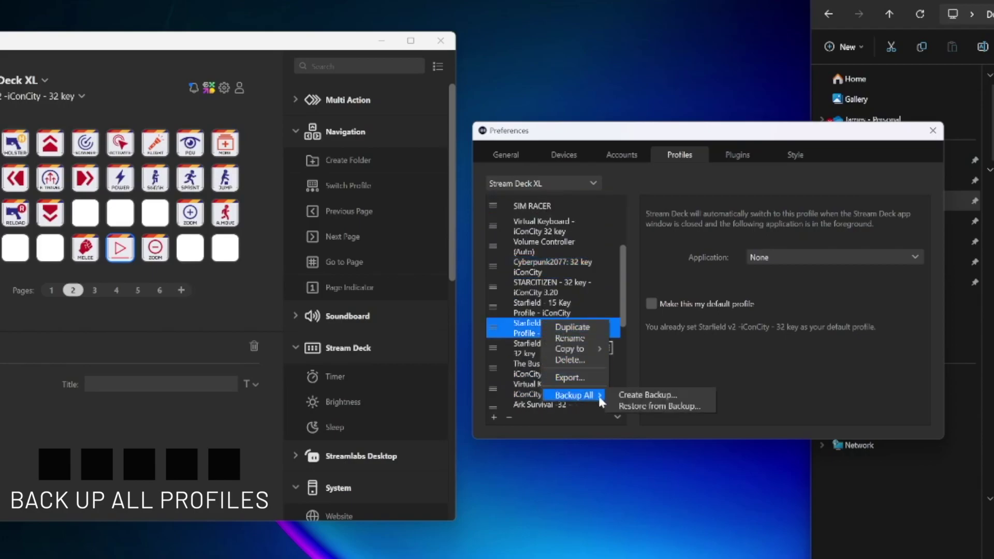
click(645, 396)
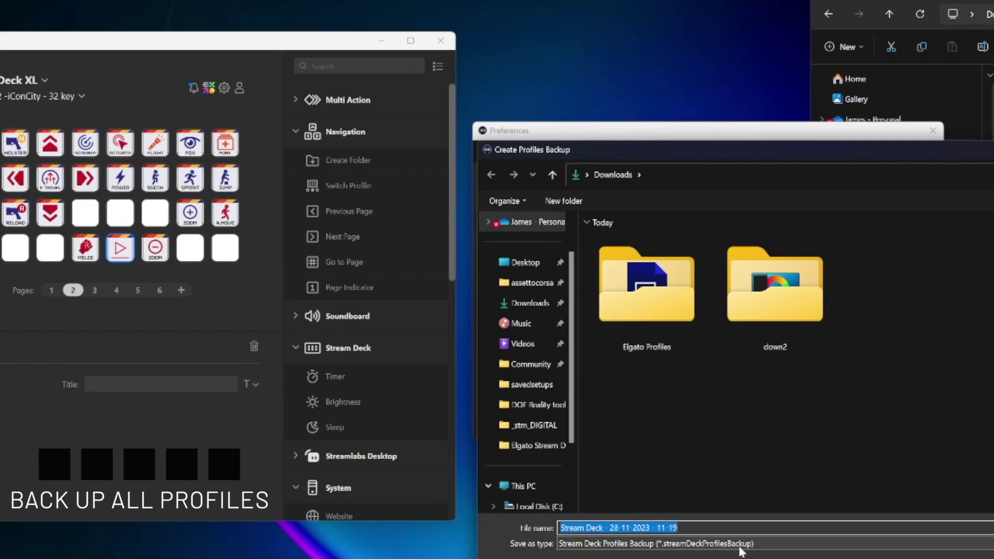
key(Return)
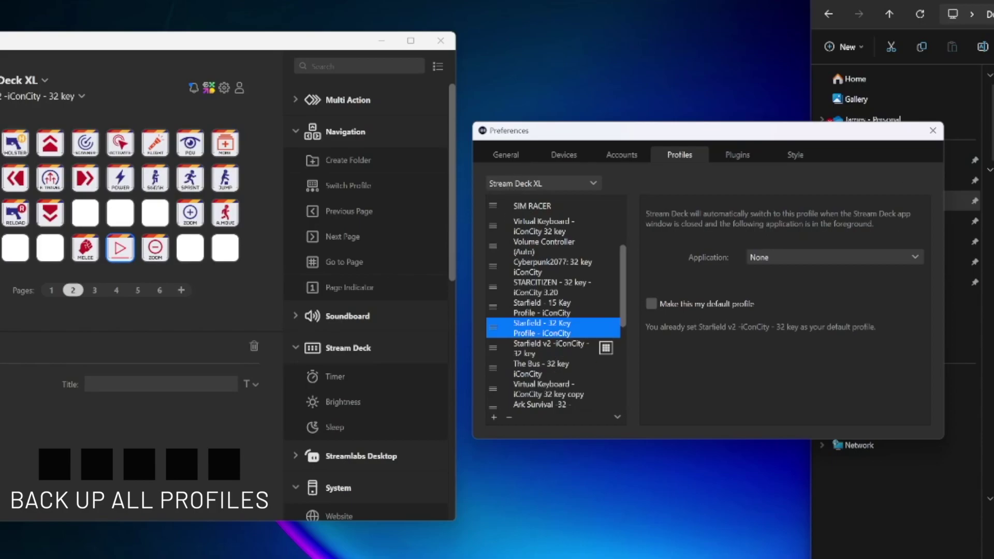
Confirm the new backup file is in Downloads, then close File Explorer.
drag(880, 14, 598, 7)
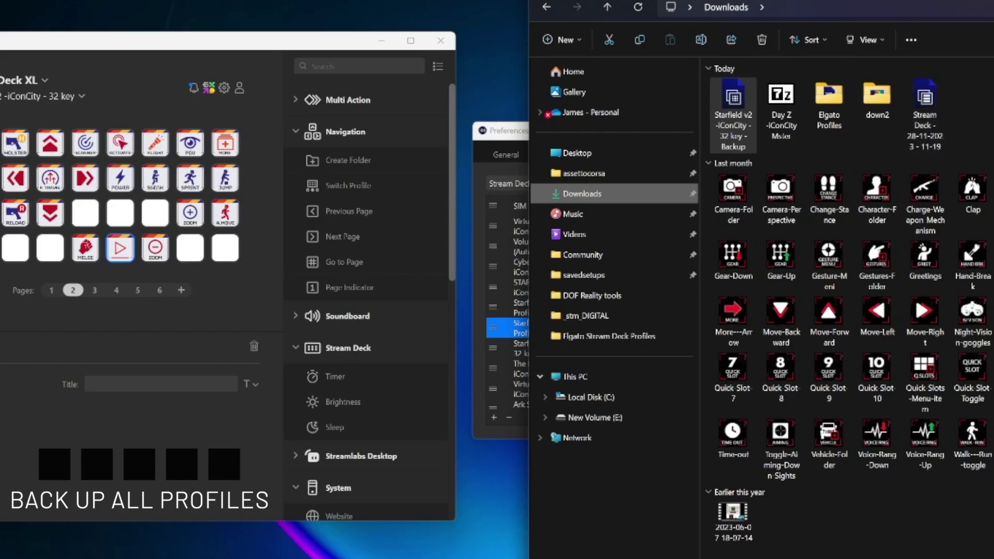
key(alt+F4)
drag(781, 131, 785, 121)
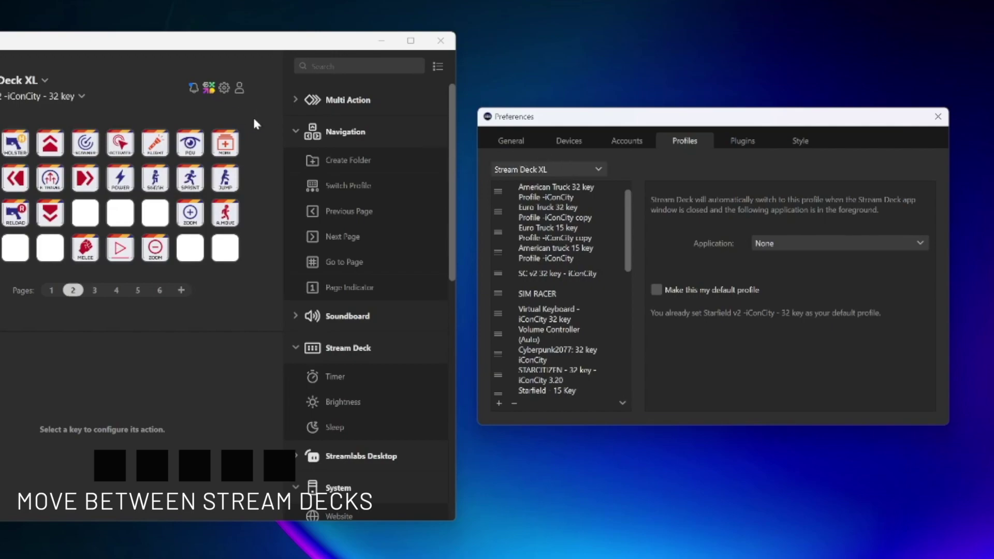
Switch the profile preferences to the Stream Deck + device's profiles.
click(544, 171)
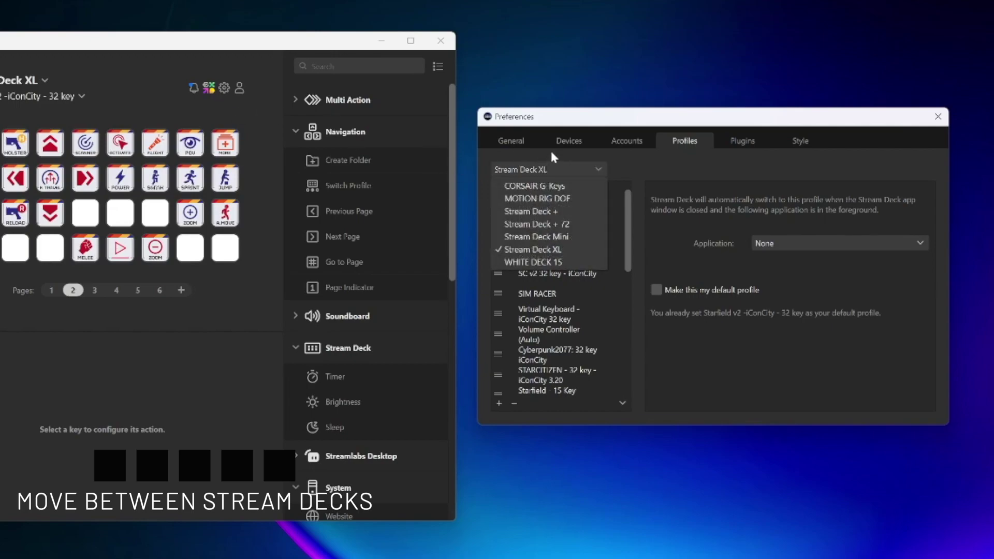
click(553, 156)
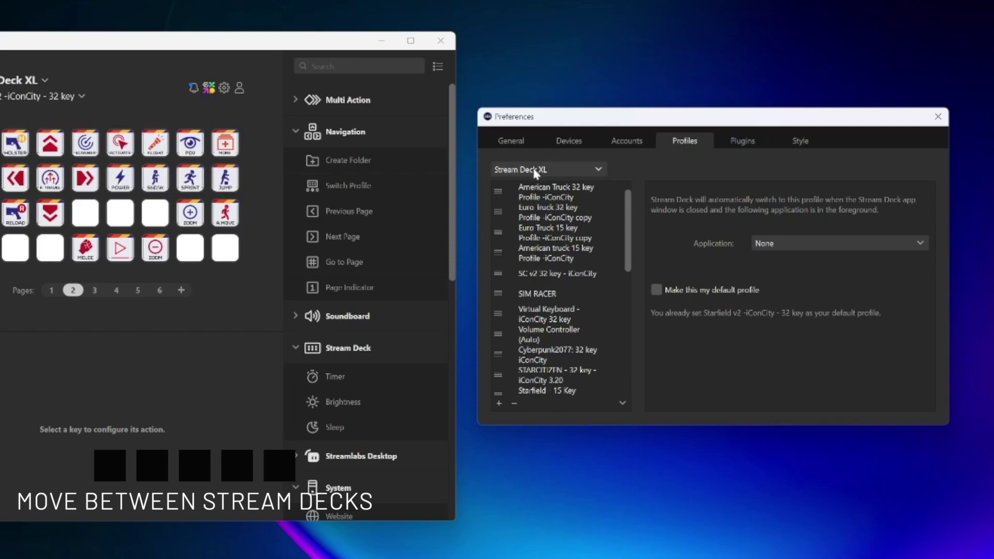
click(539, 171)
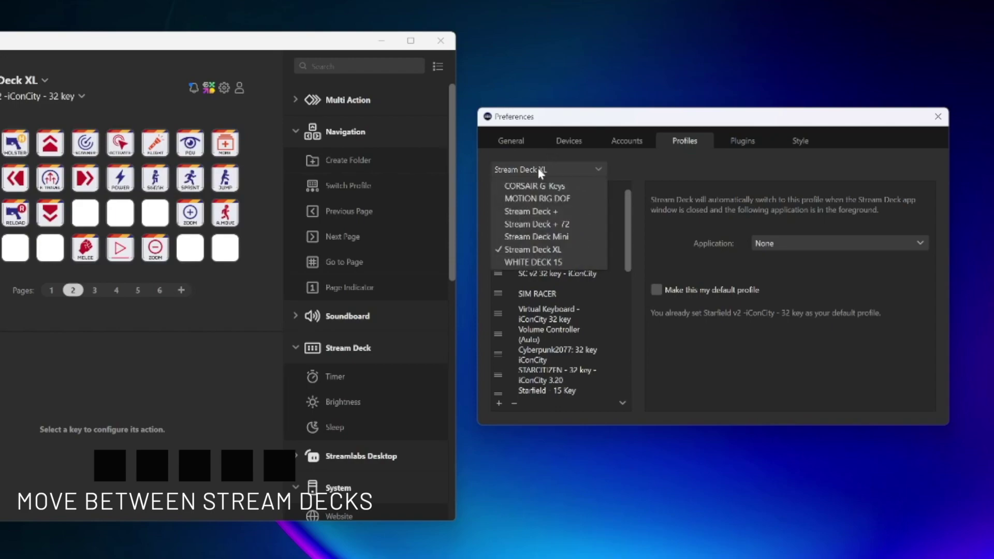
click(527, 214)
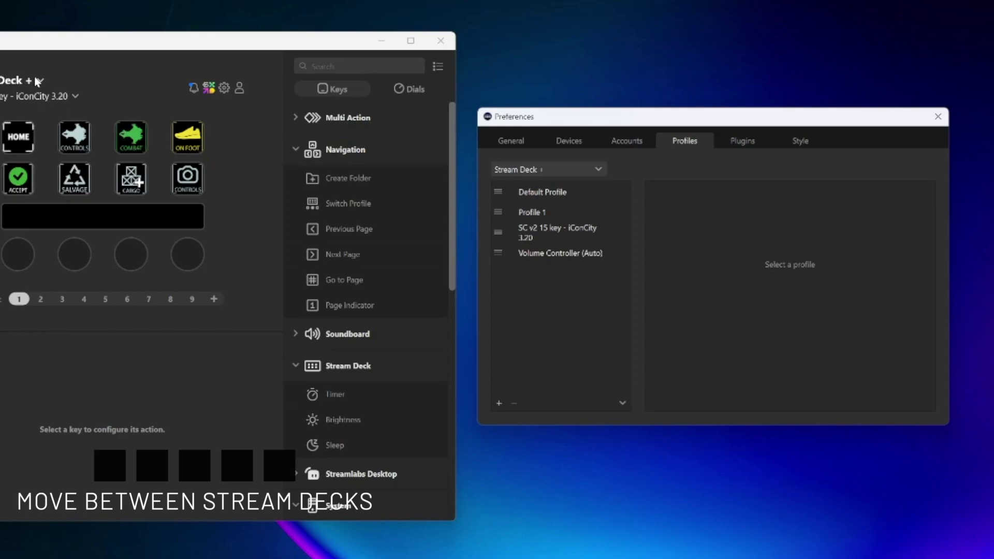
Try the WHITE DECK 15 device, return to Stream Deck +, then close the main window.
click(550, 167)
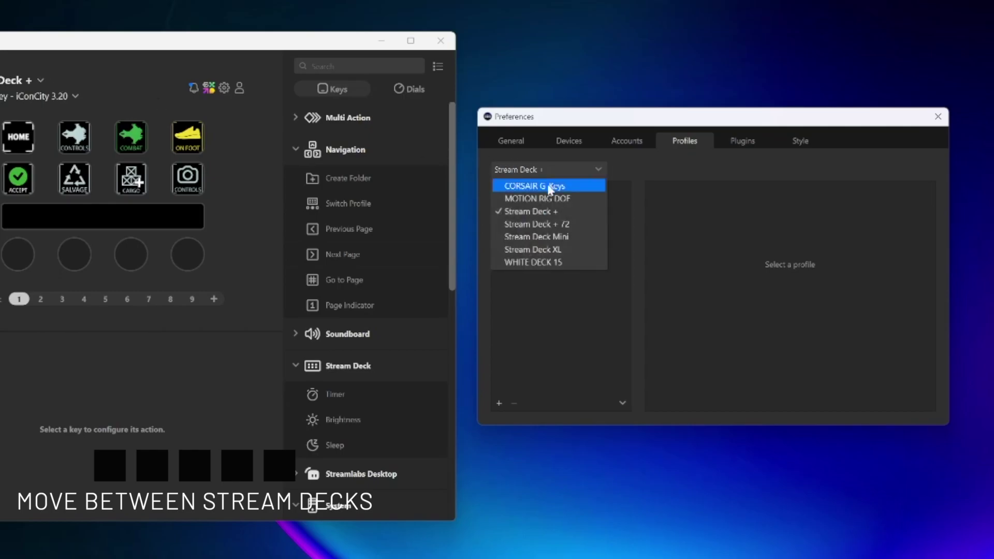
click(544, 264)
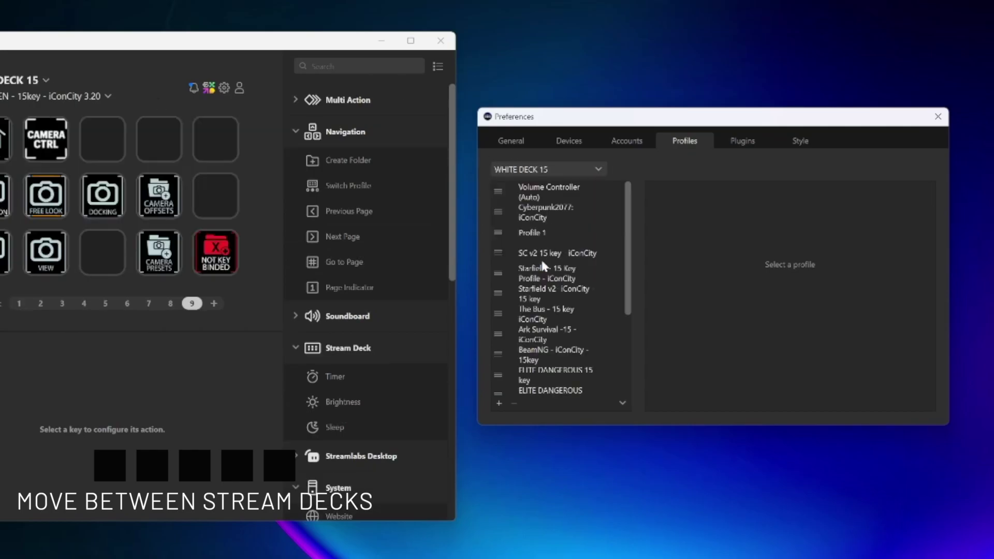
click(26, 82)
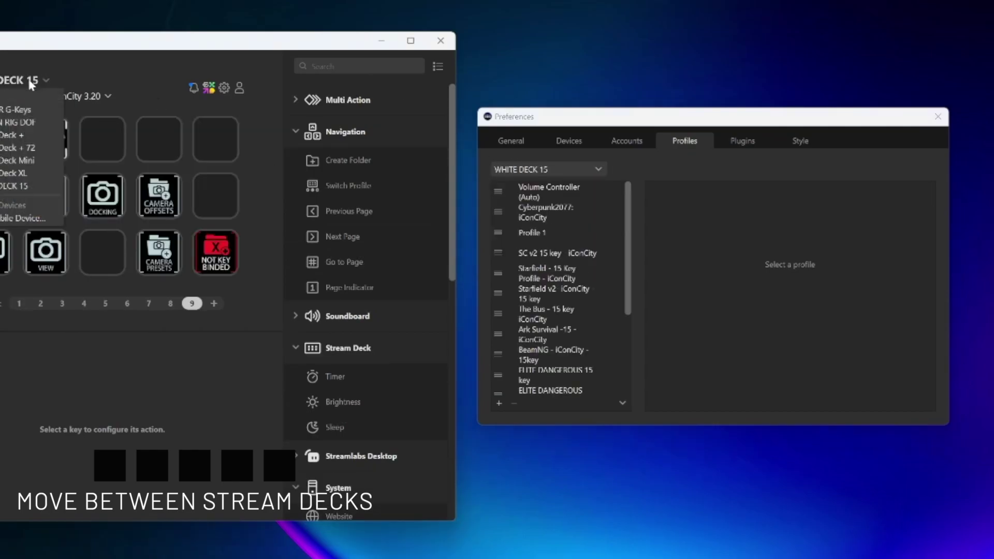
click(30, 149)
click(440, 41)
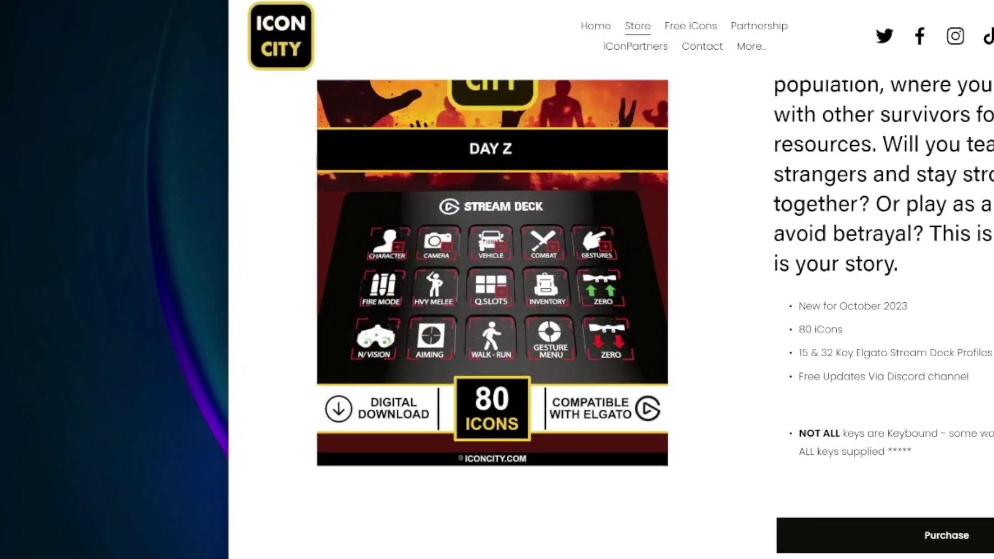
Go to the IconCity home page and scroll down through its panels and back up.
click(595, 27)
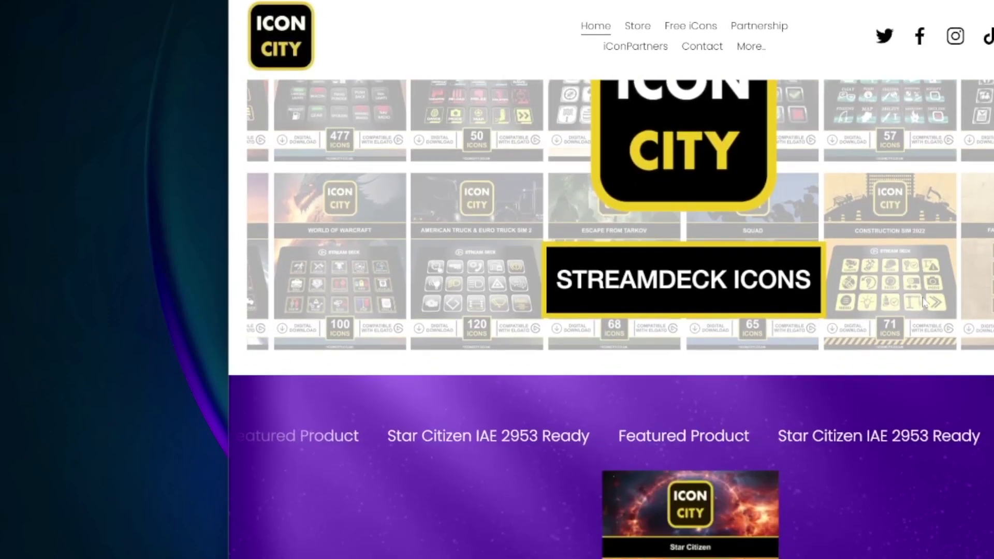
scroll(923, 303, down, 15)
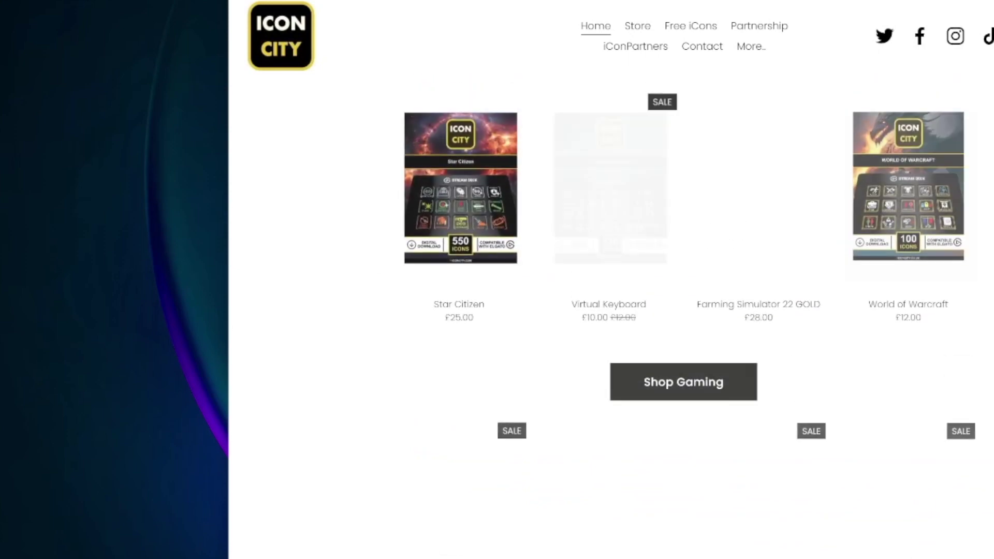
scroll(908, 306, up, 6)
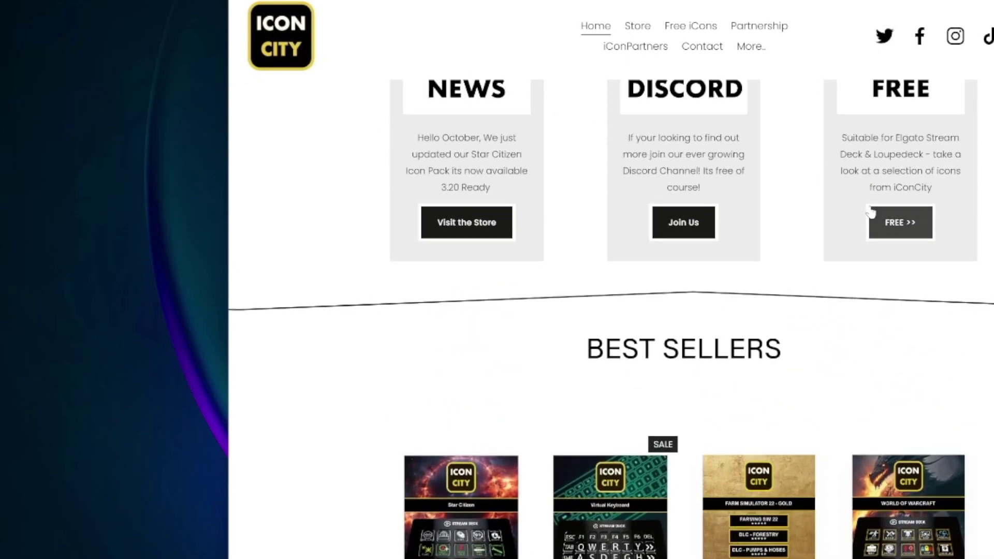